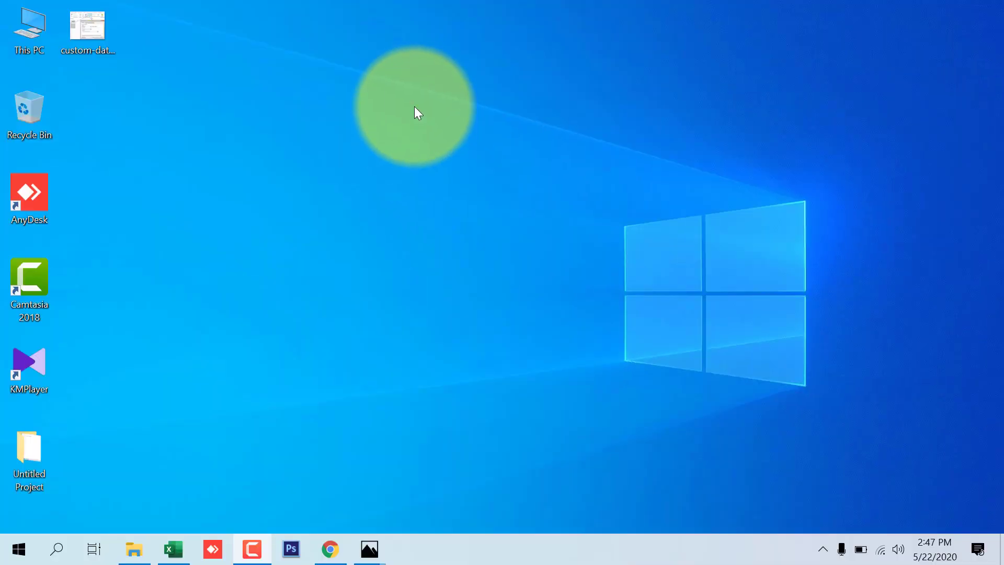
- Refresh the desktop repeatedly from its right-click menu
right_click(414, 107)
click(491, 154)
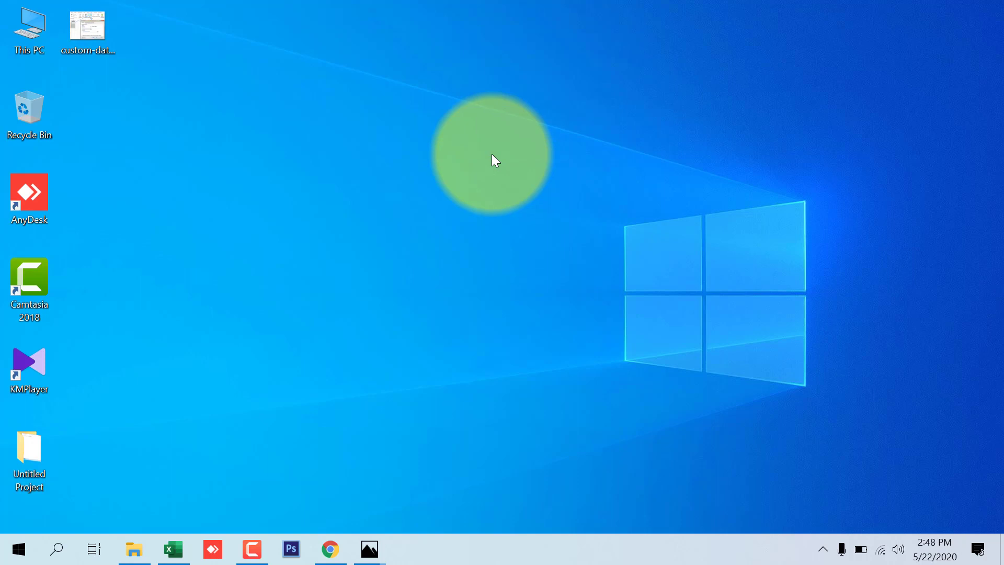
right_click(400, 105)
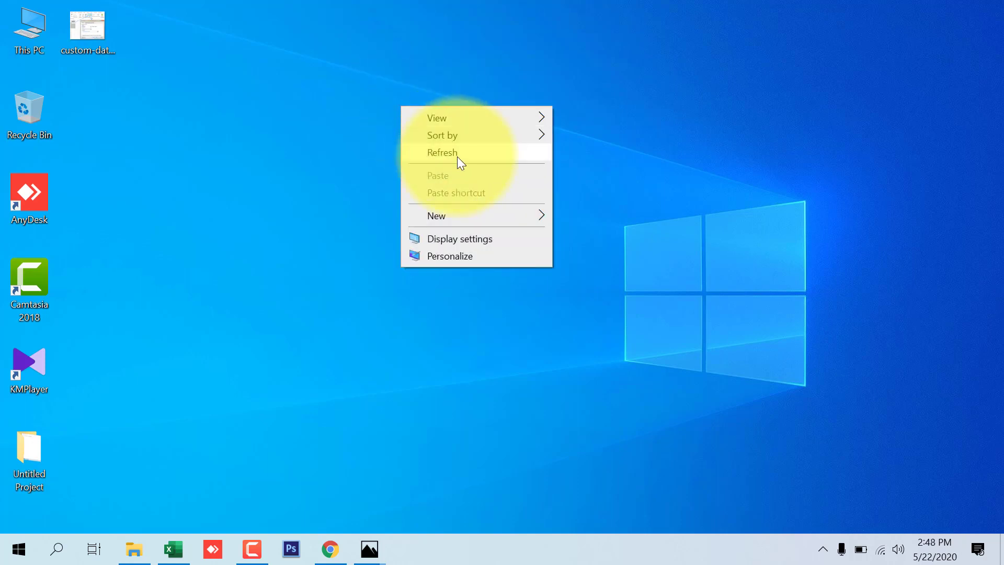
click(458, 153)
right_click(325, 74)
click(398, 122)
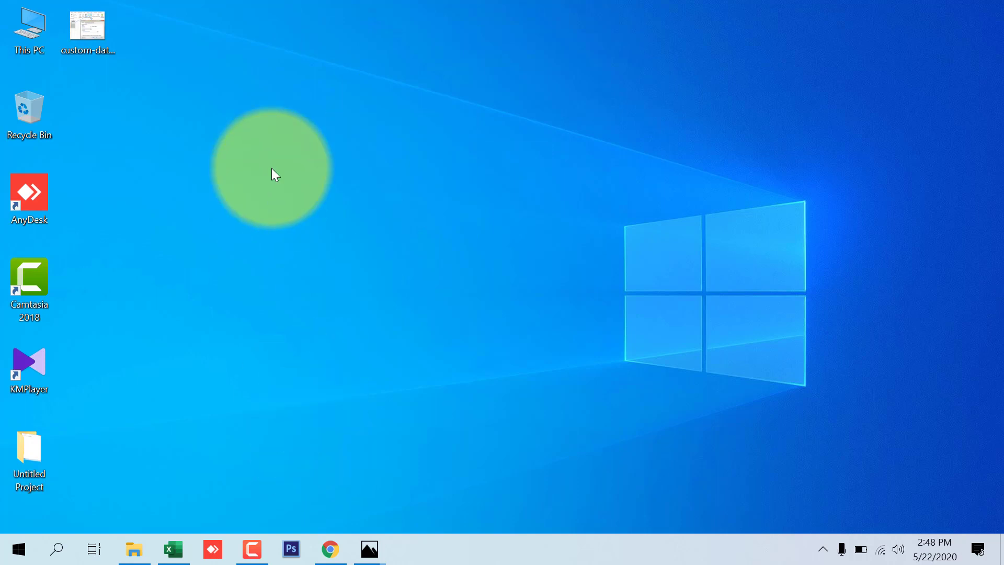
right_click(272, 169)
click(318, 215)
right_click(227, 135)
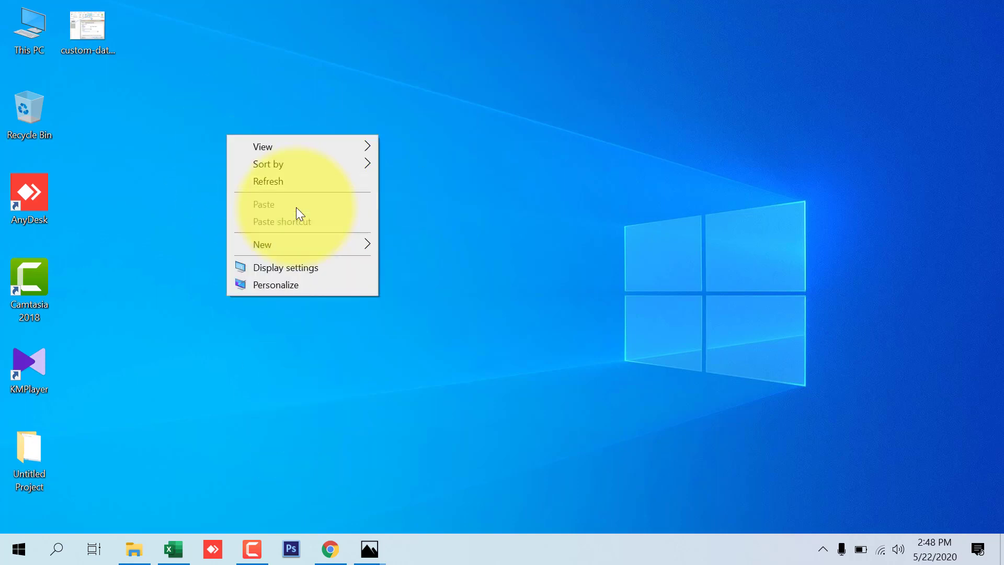
click(294, 184)
right_click(271, 127)
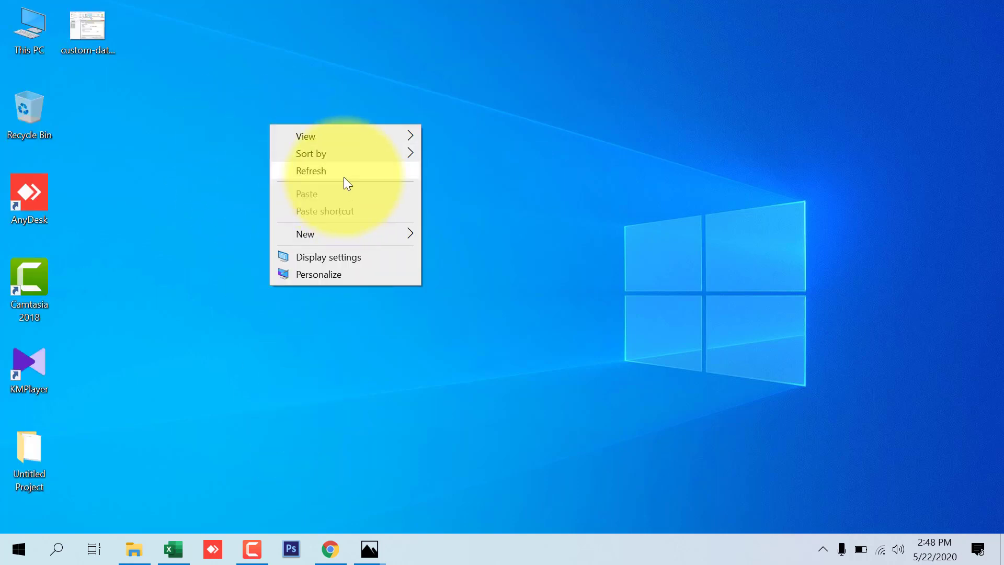
click(348, 183)
right_click(437, 111)
click(510, 157)
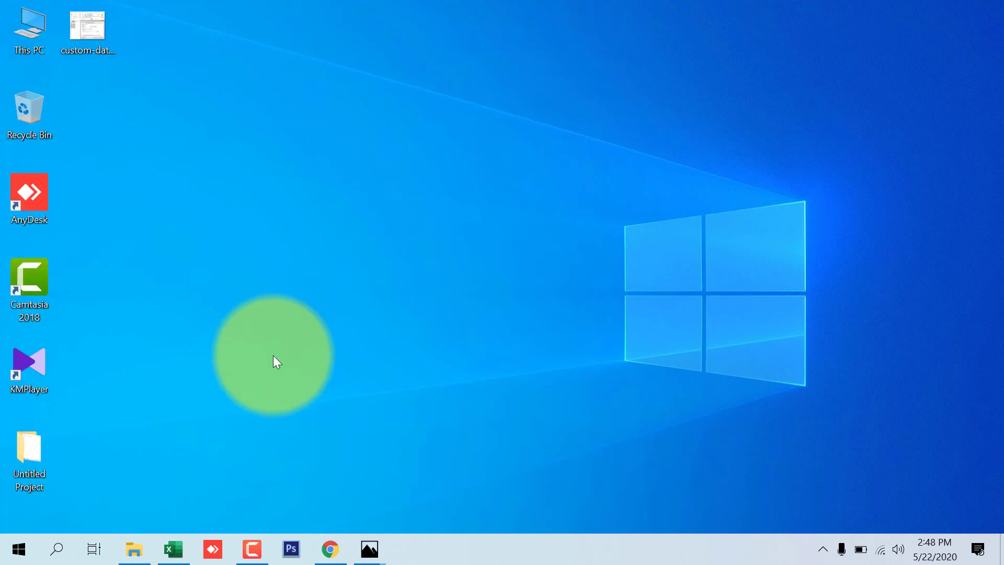
right_click(264, 99)
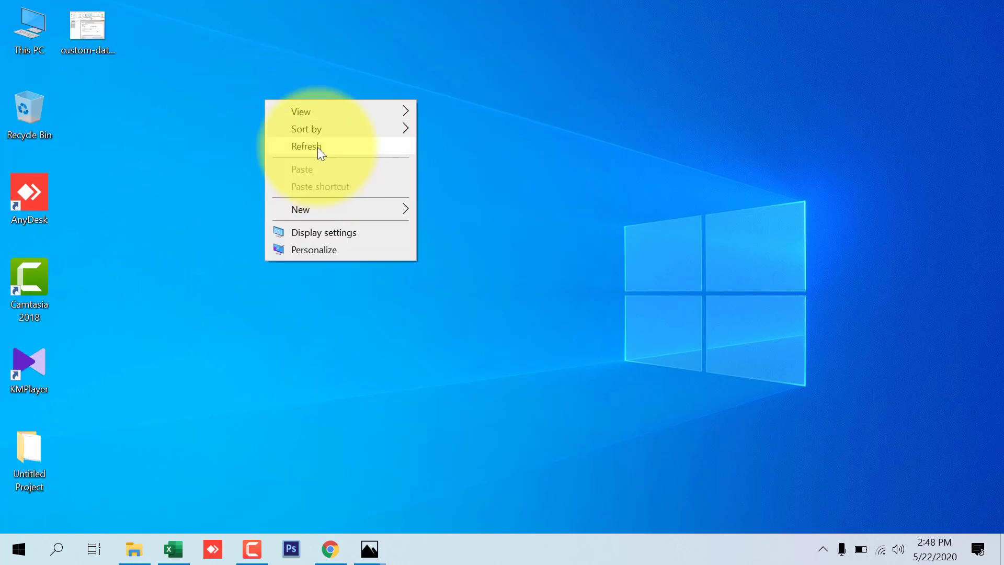
click(318, 148)
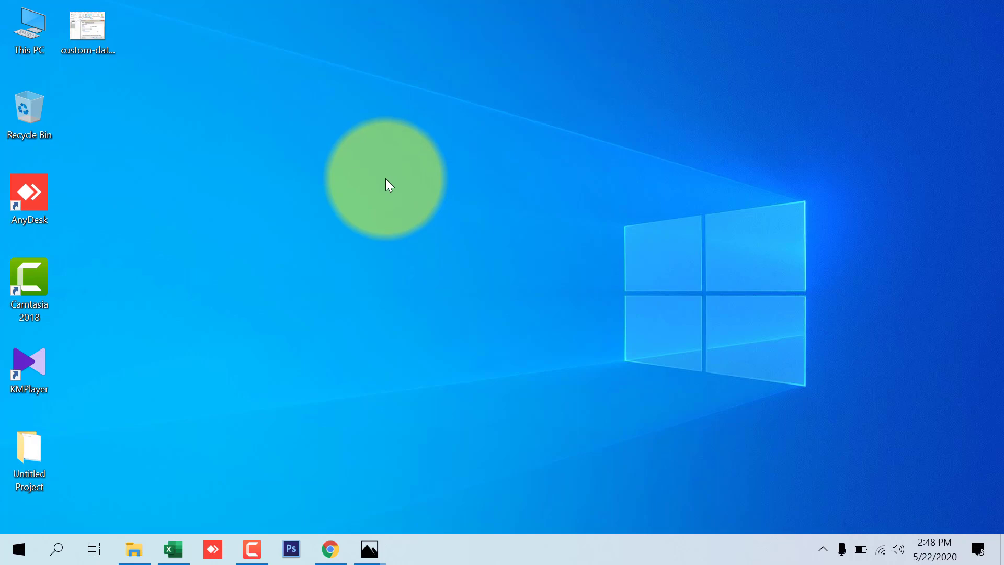
right_click(266, 105)
click(309, 150)
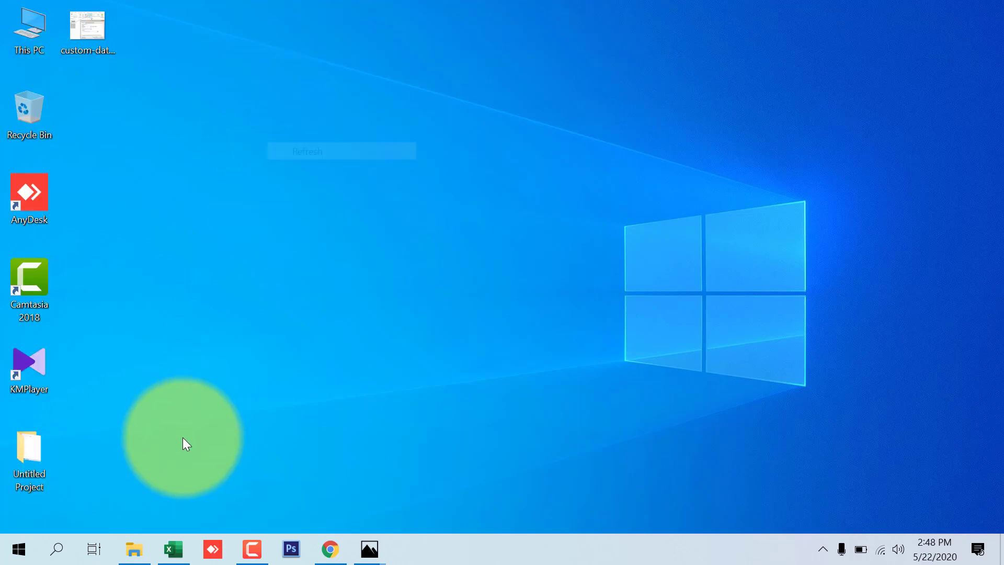
- Switch to the Tutorial workbook and follow the 'Drop Down list' link to its sheet
click(174, 549)
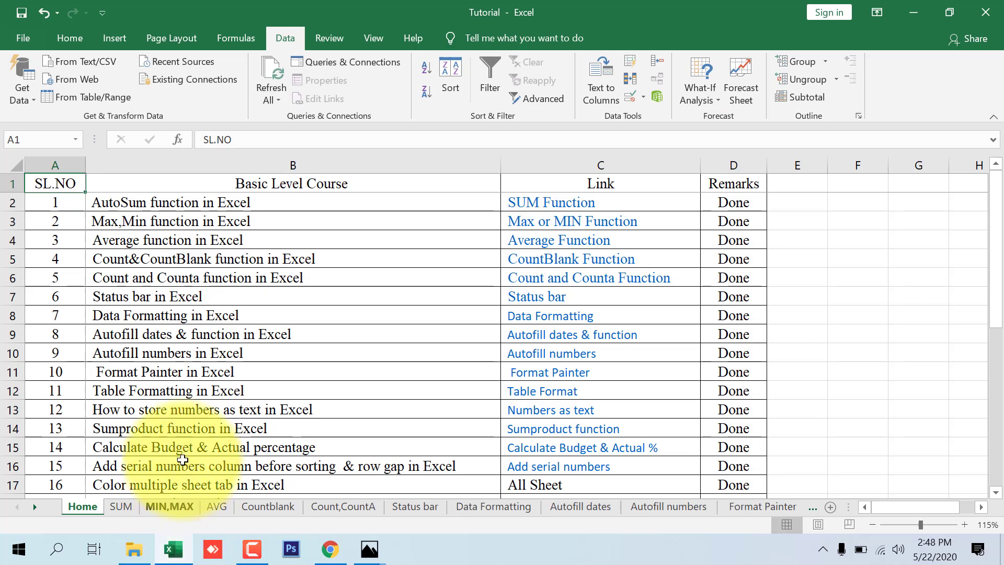
scroll(350, 340, down, 3)
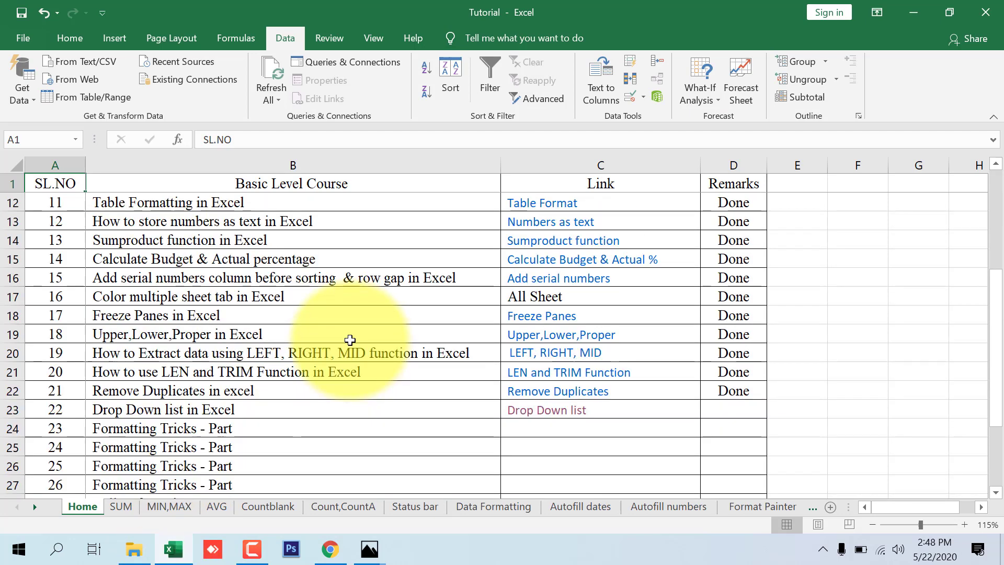
click(210, 408)
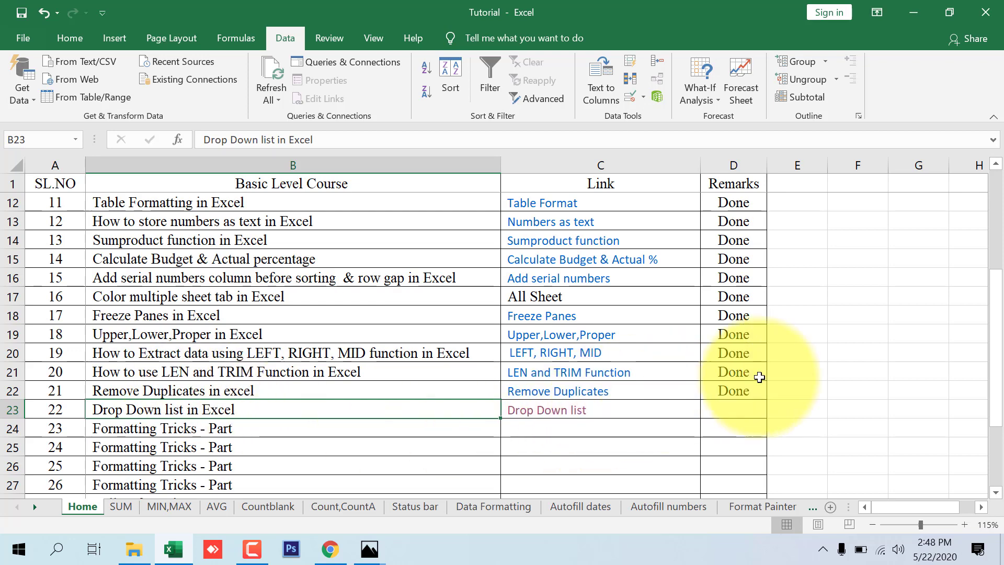
drag(732, 389, 104, 277)
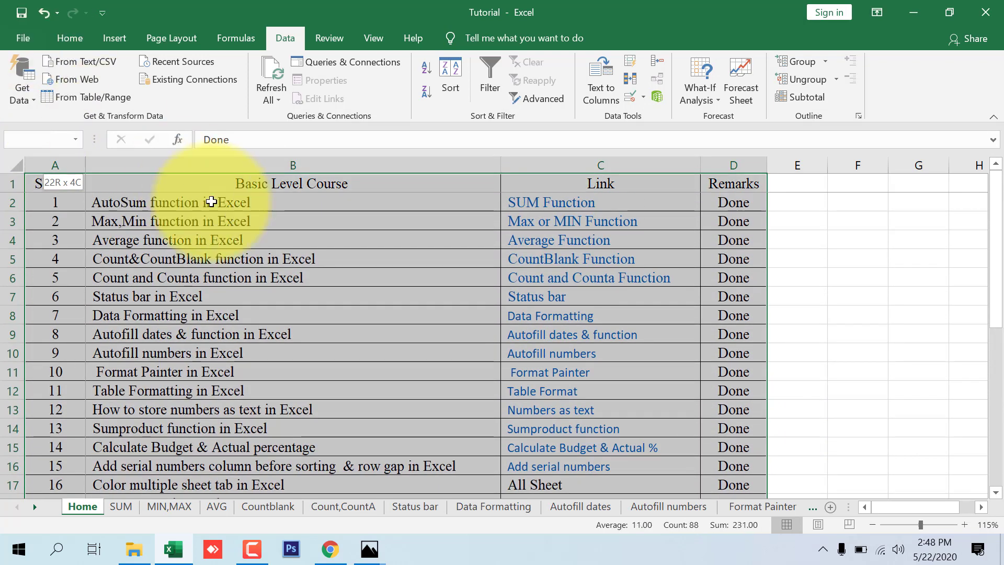
drag(50, 172, 234, 179)
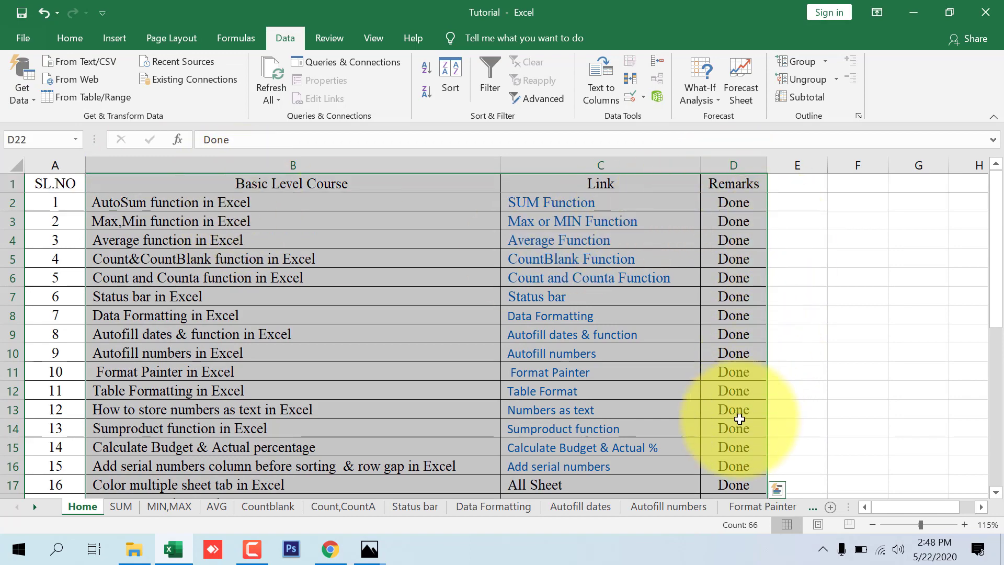
scroll(375, 268, down, 2)
scroll(375, 268, down, 4)
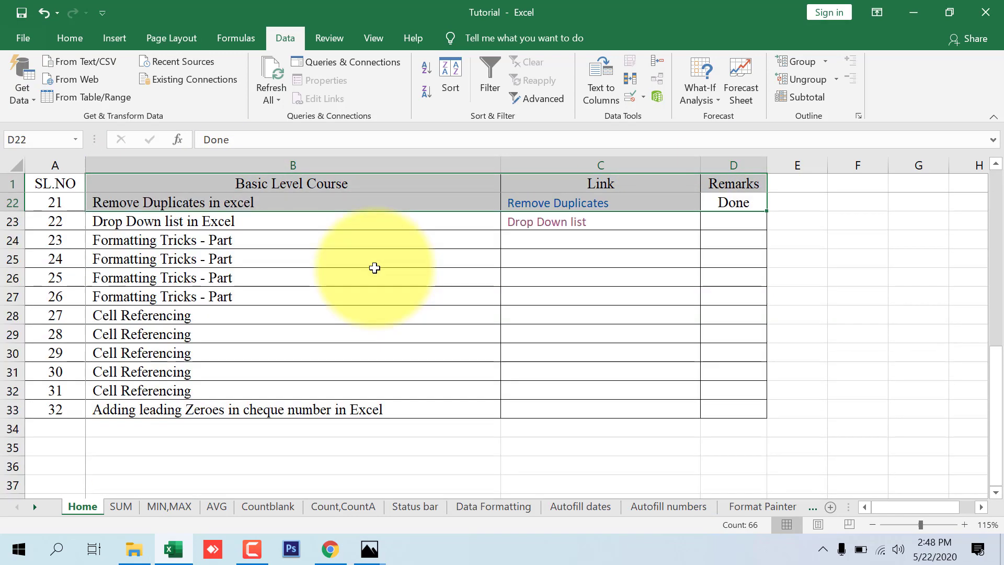
scroll(375, 268, up, 2)
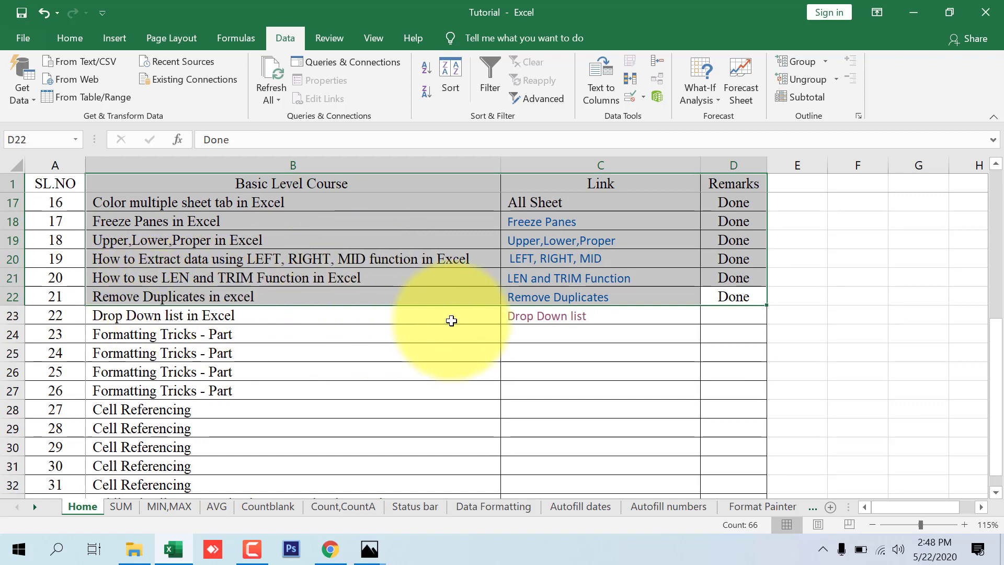
click(544, 317)
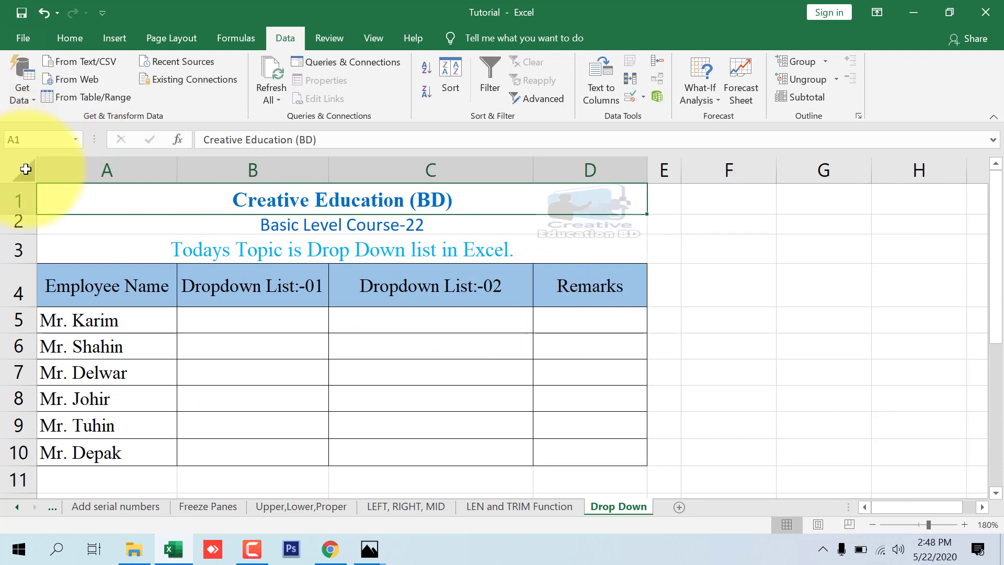
click(25, 169)
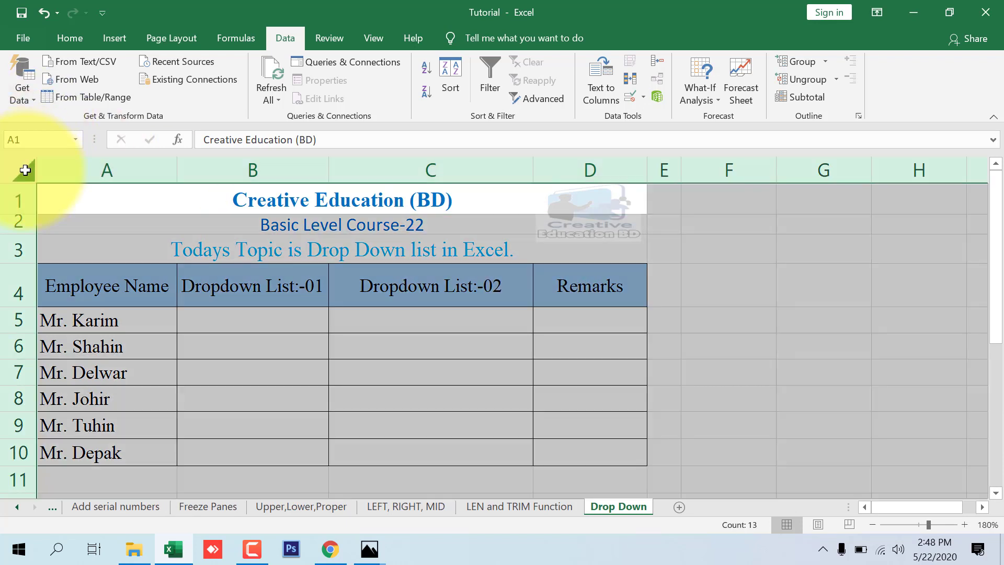
click(30, 284)
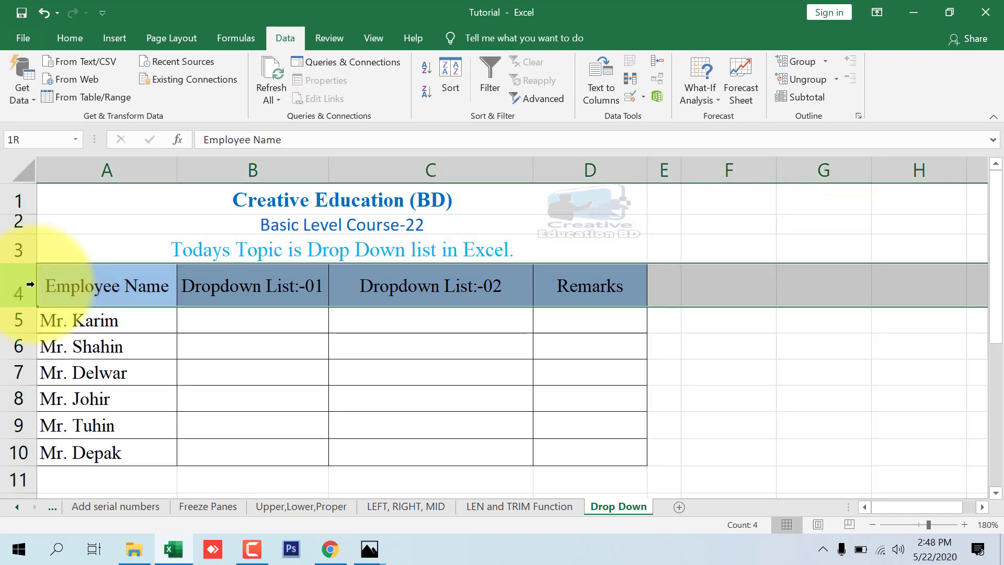
click(117, 282)
drag(110, 320, 99, 448)
mouse_move(80, 317)
mouse_down()
mouse_move(93, 378)
mouse_move(89, 453)
mouse_up()
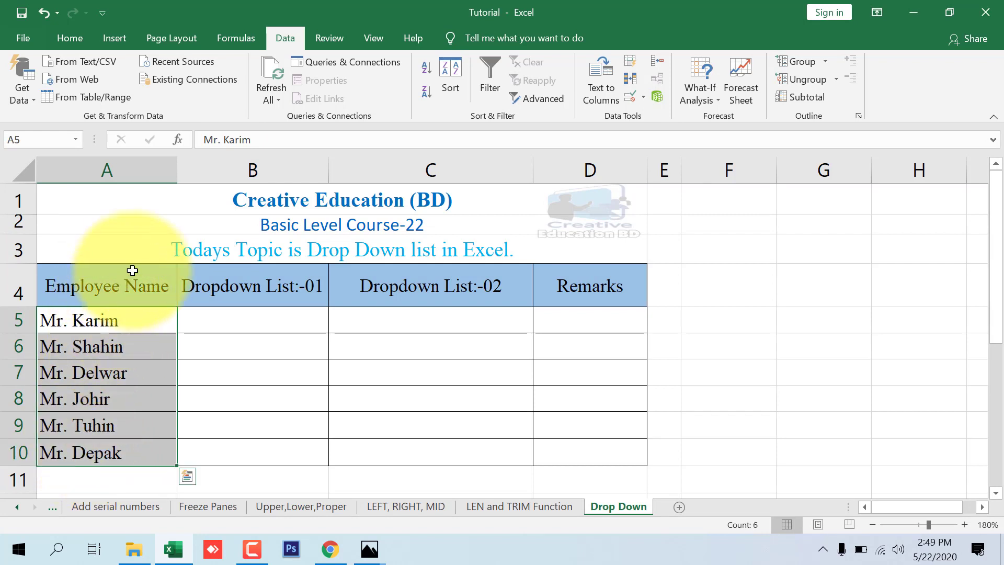
click(298, 289)
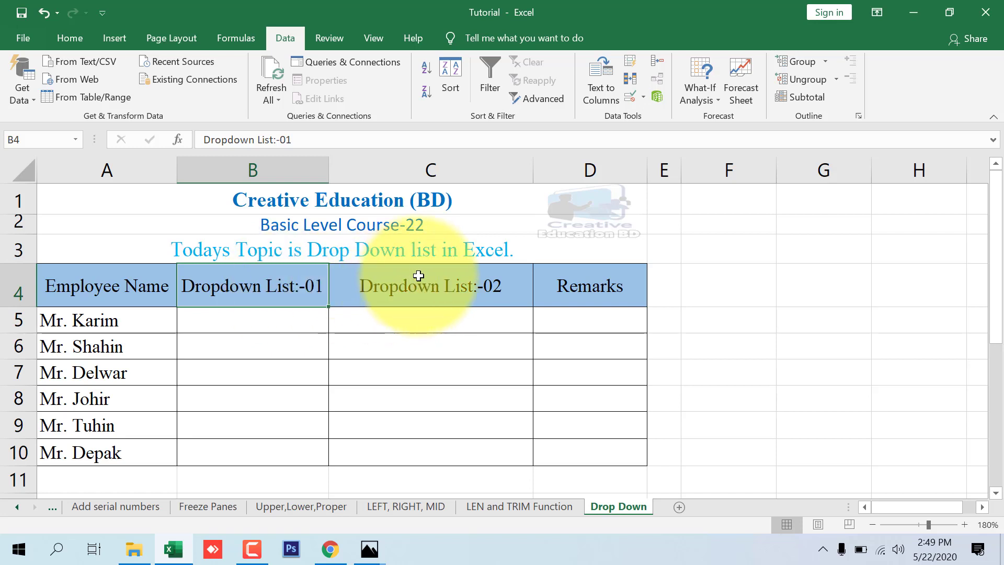
click(443, 287)
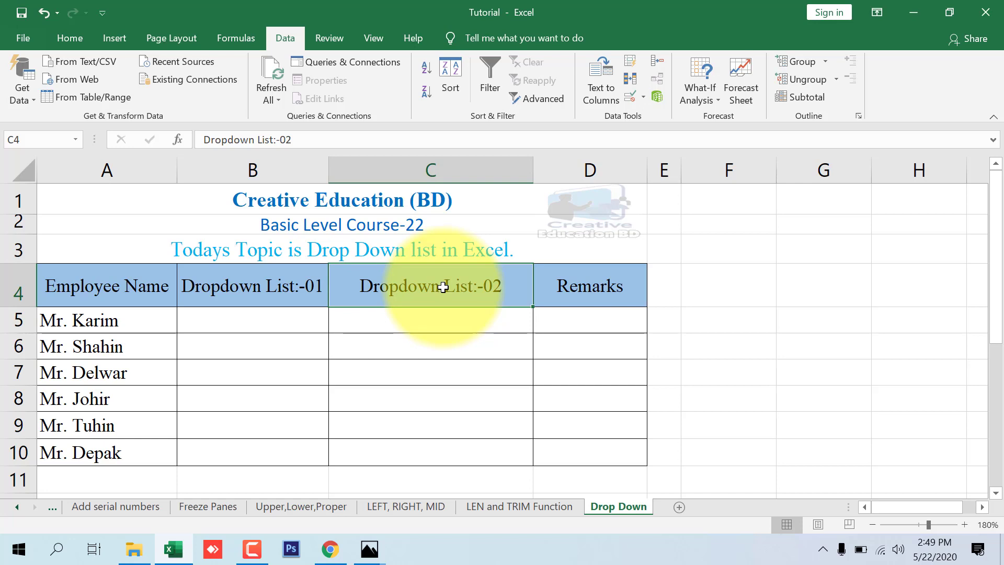
click(276, 323)
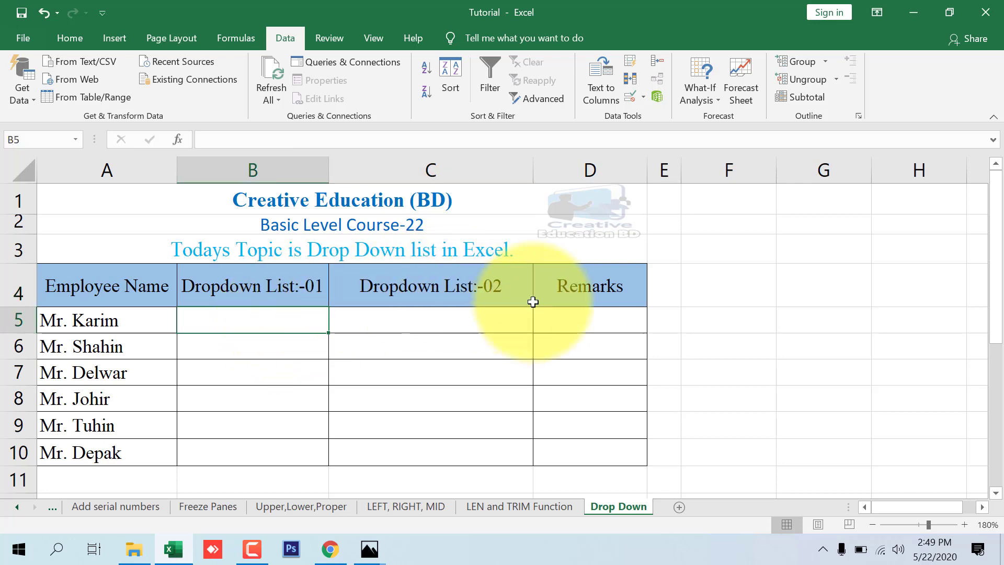
click(72, 37)
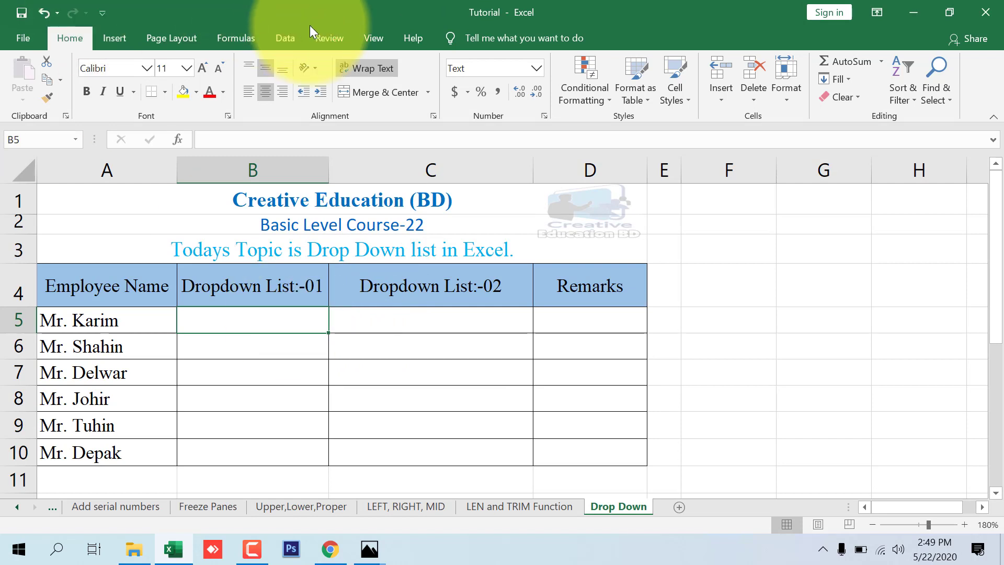
click(282, 39)
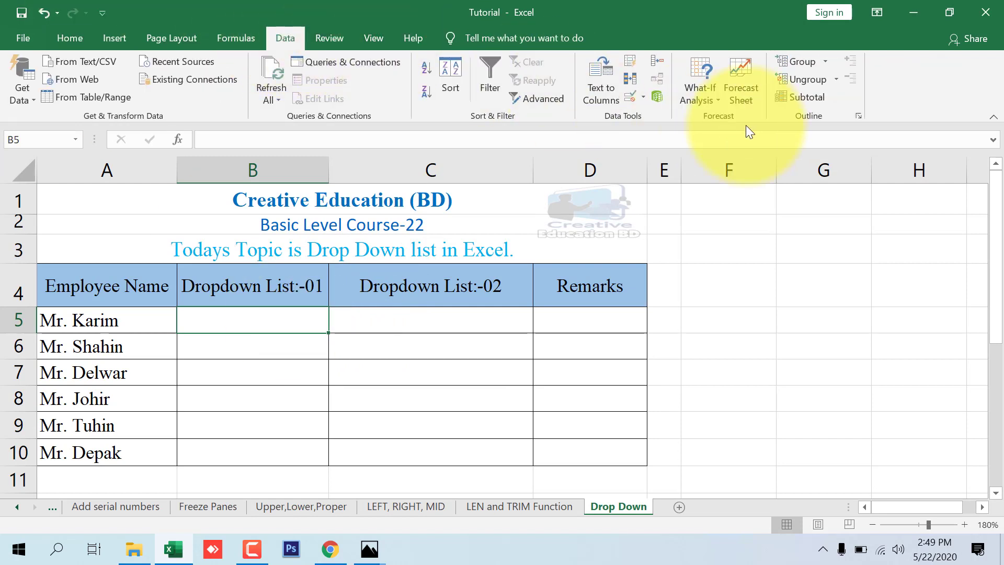
click(631, 95)
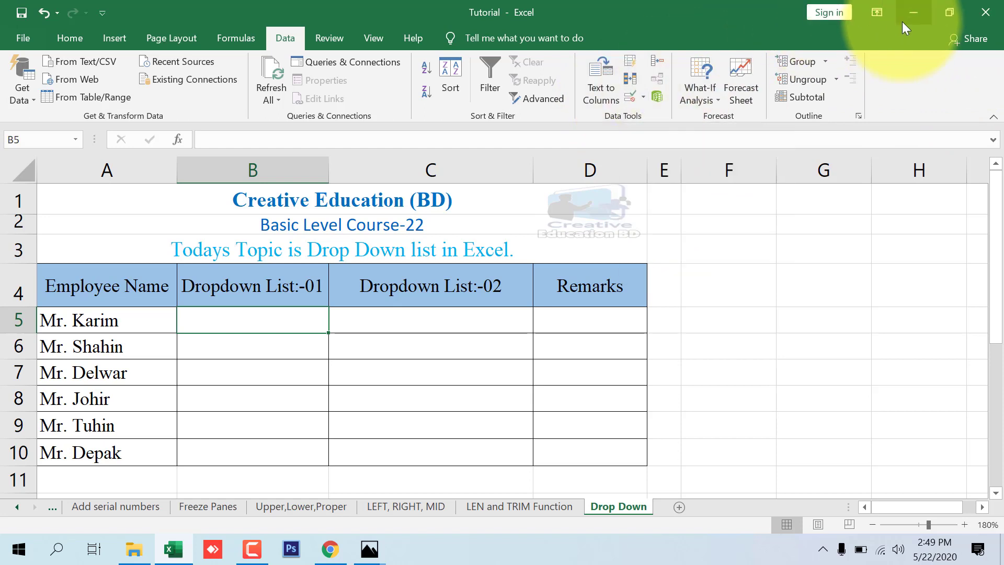
click(913, 13)
right_click(331, 82)
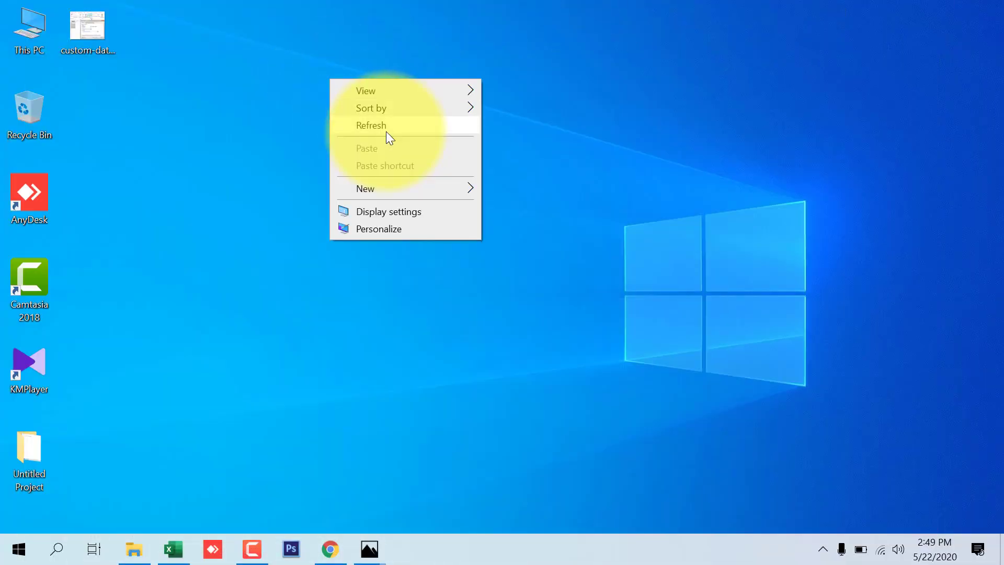
click(386, 125)
double_click(98, 46)
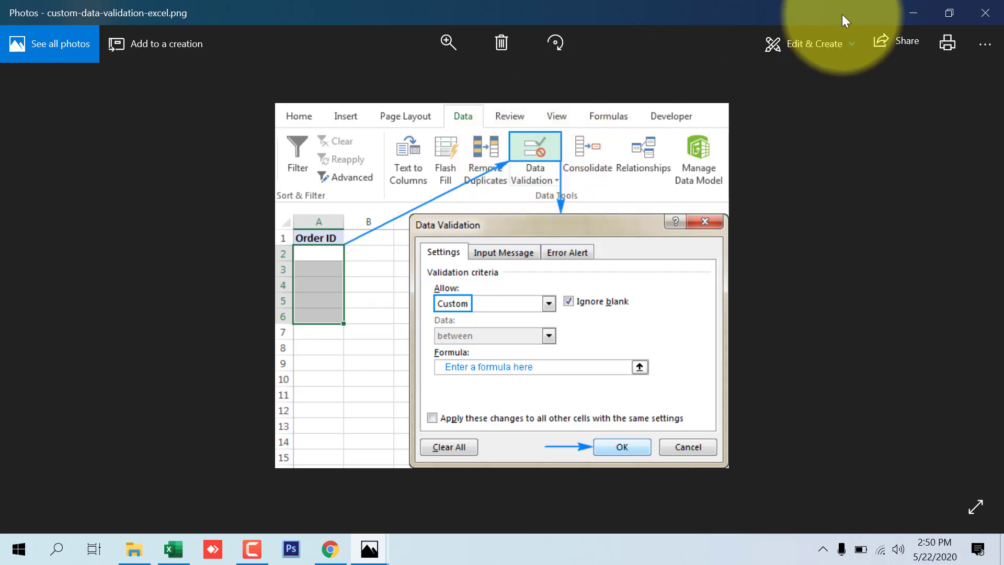
click(913, 12)
right_click(352, 120)
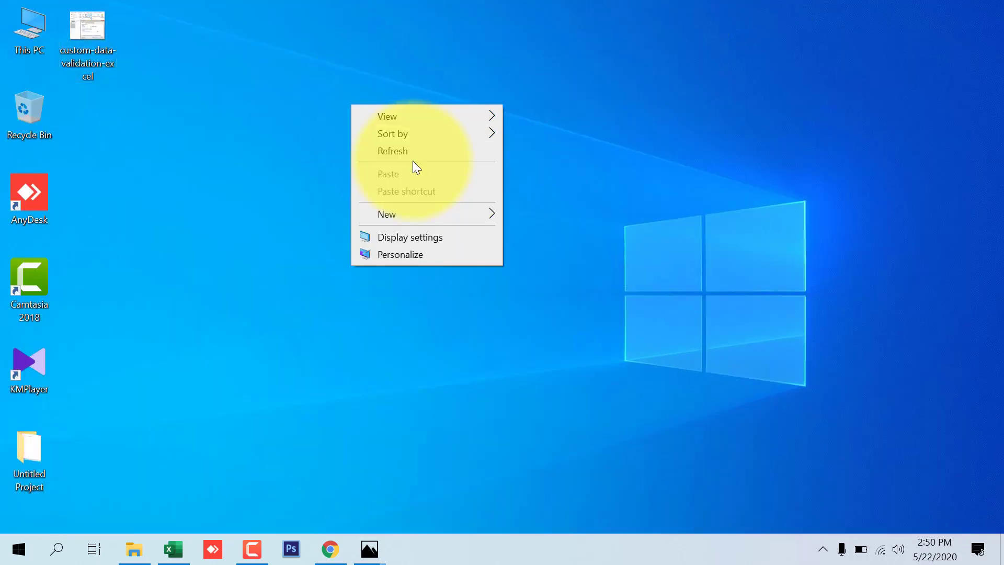
click(413, 156)
click(167, 539)
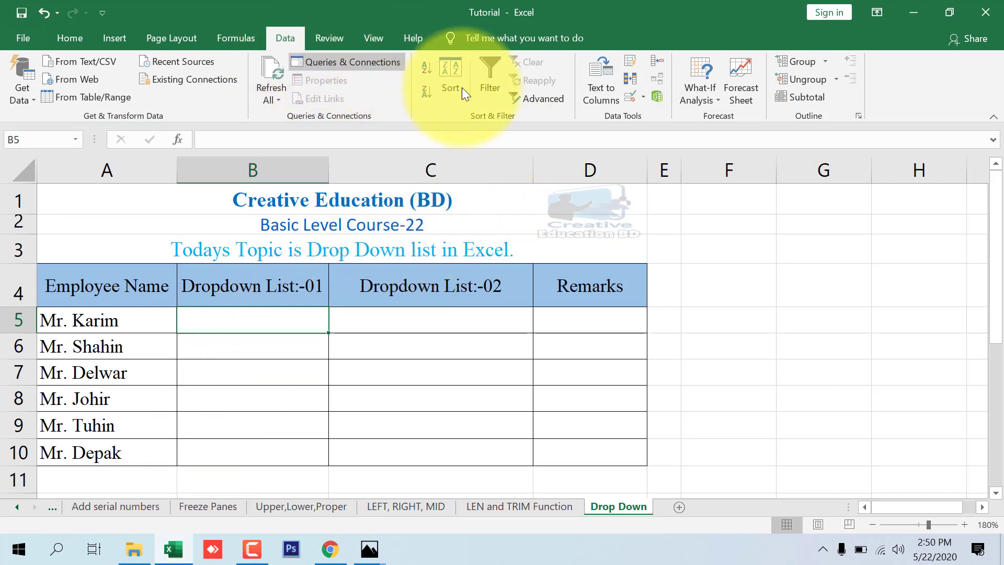
- Set B5's Data Validation to allow a List and begin the Source entry
click(631, 96)
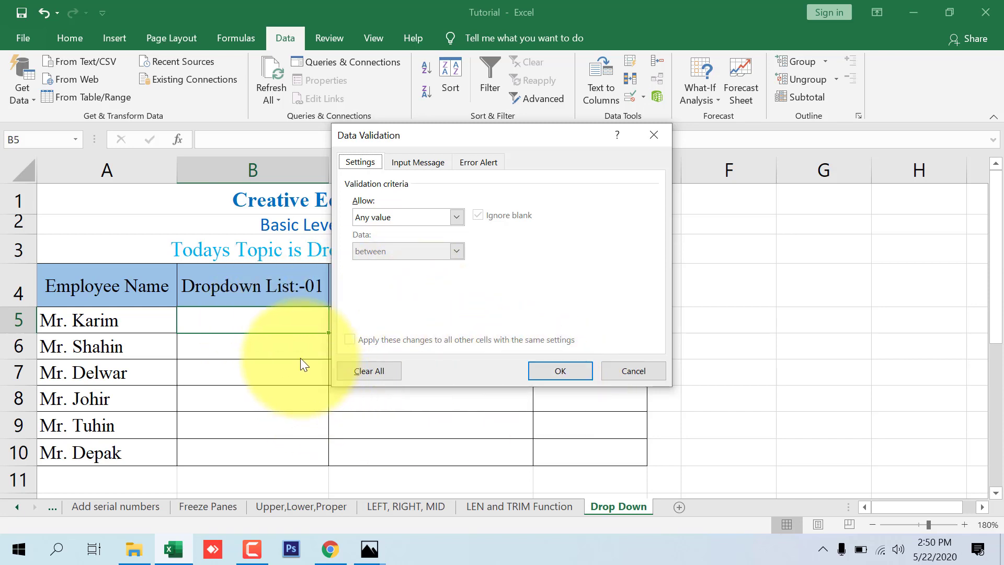
click(454, 219)
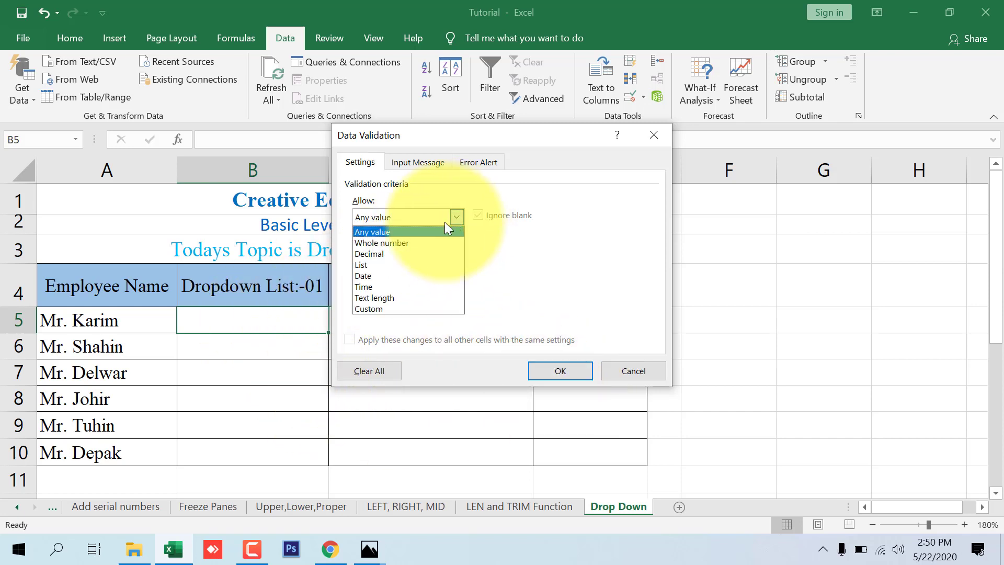
click(372, 266)
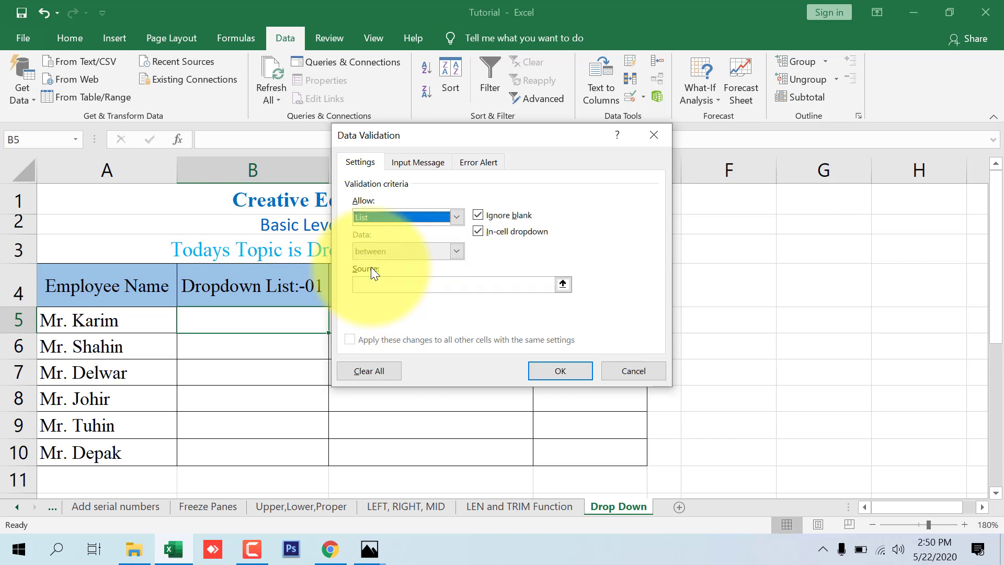
click(367, 283)
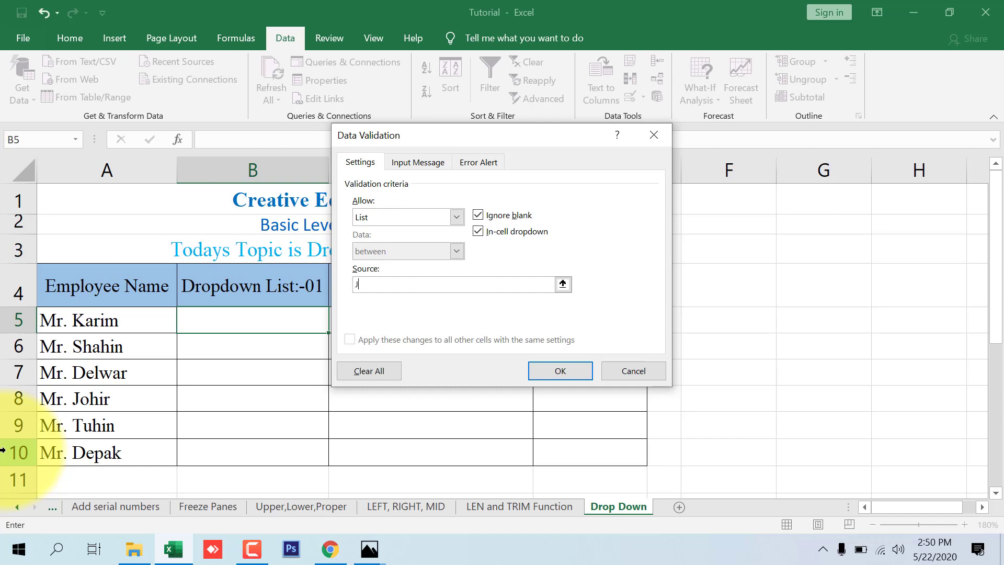
- Enter January,February,March,April as B5's list source and confirm the validation
text(anuary,February,Mar)
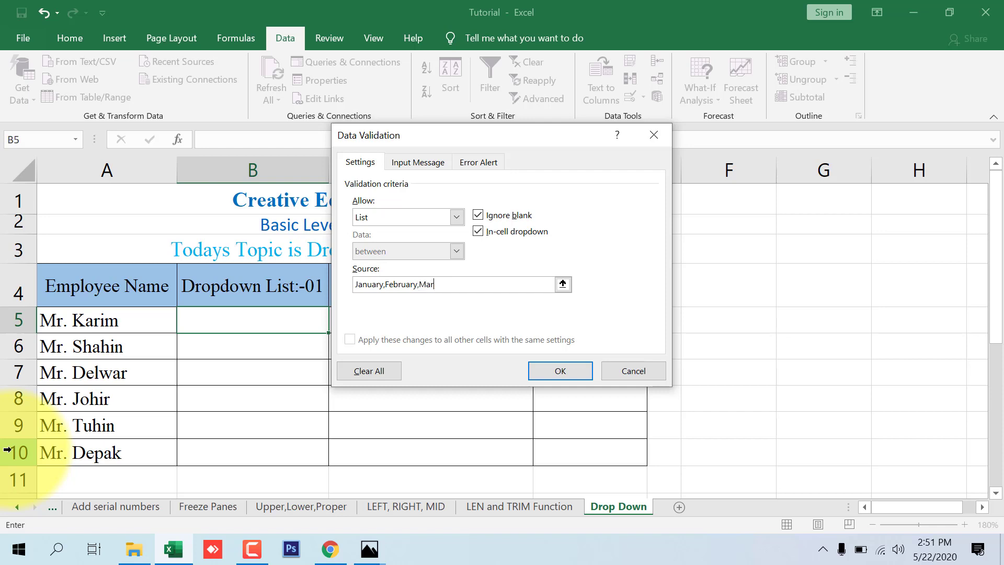
text(ch,April)
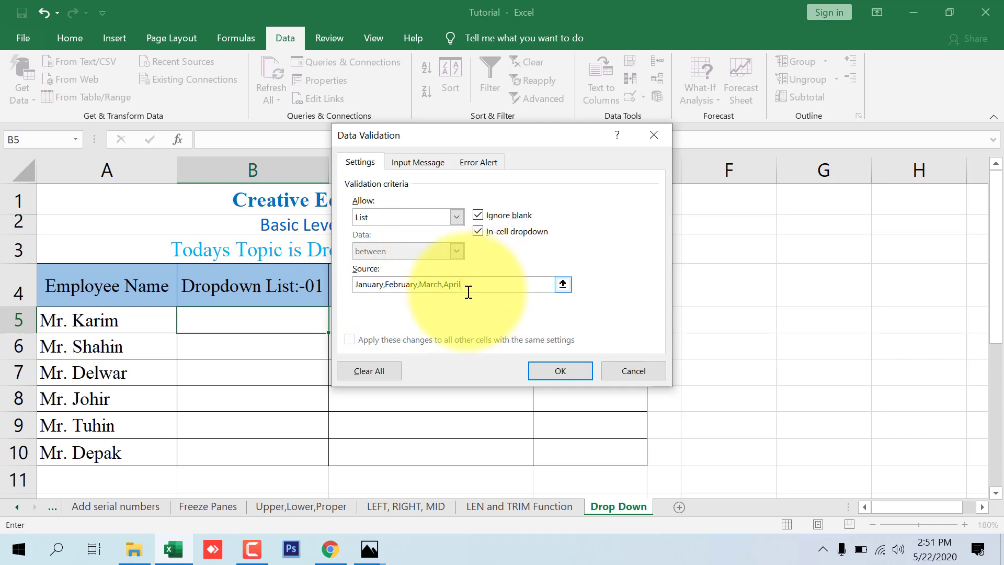
click(558, 371)
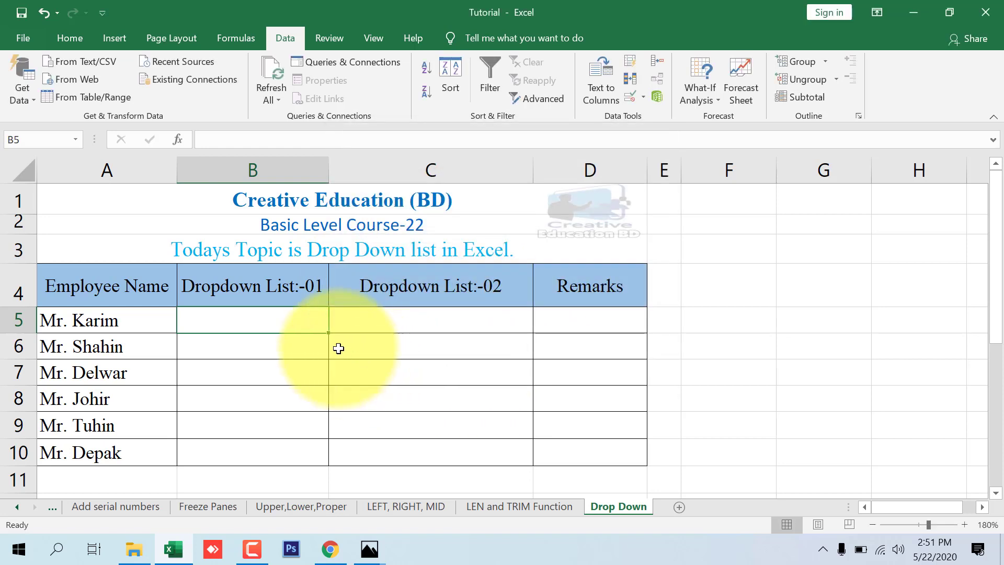
- Choose February in B5 from its month drop-down
click(307, 320)
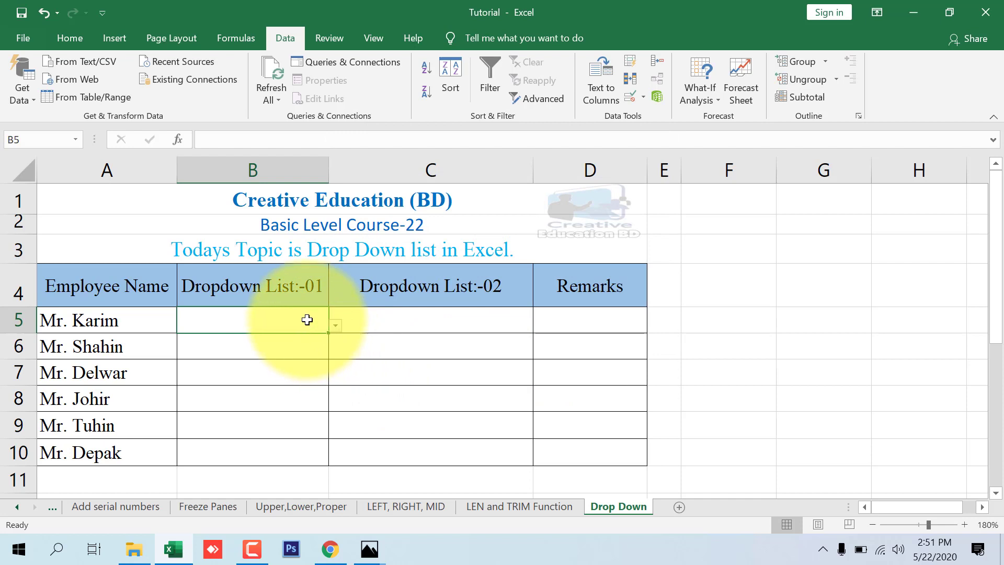
click(335, 327)
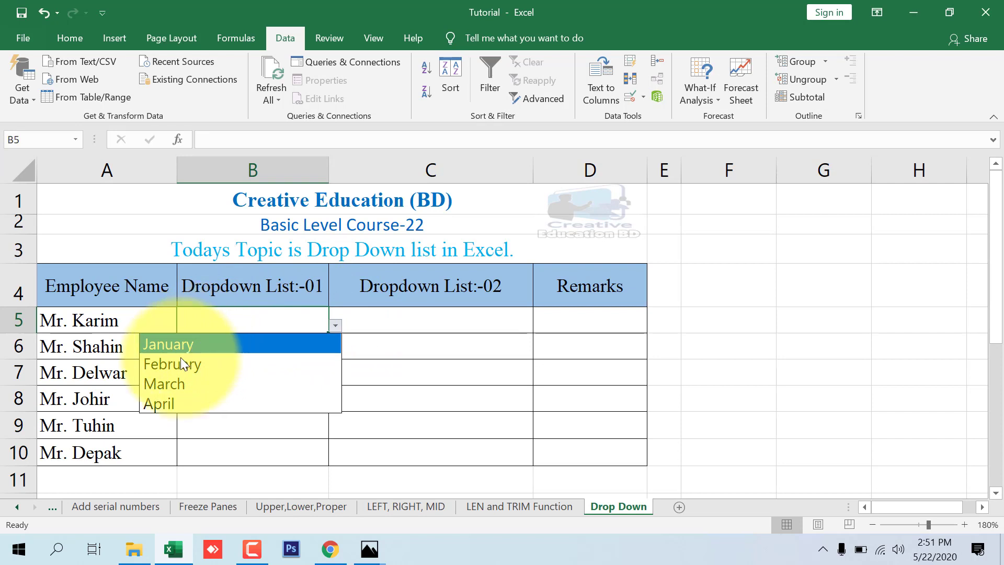
click(172, 396)
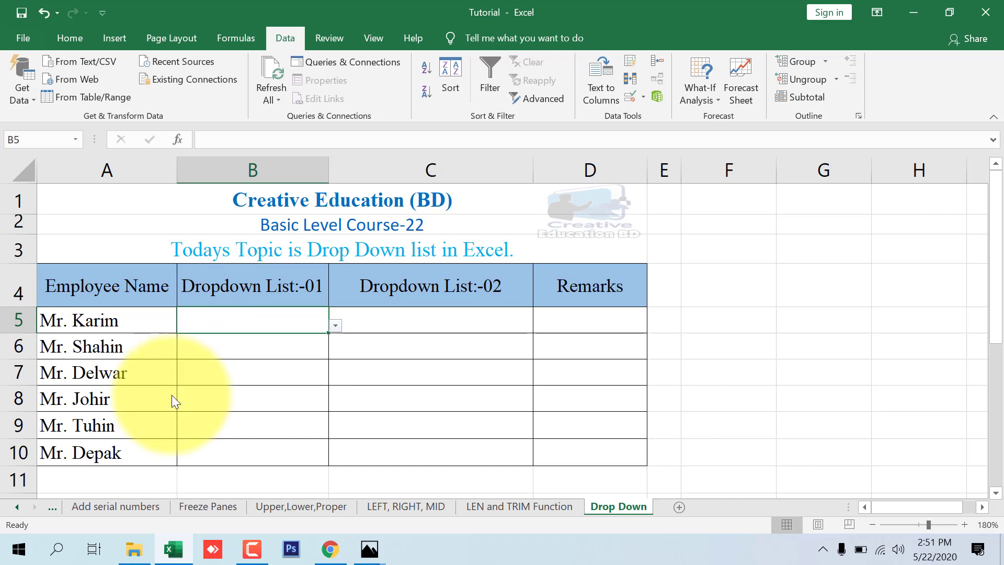
click(335, 325)
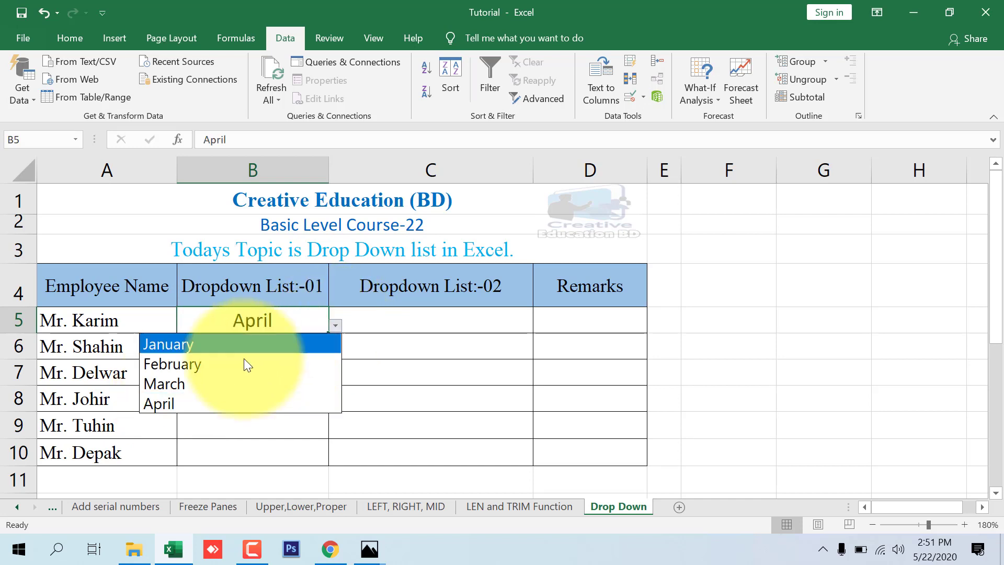
click(228, 363)
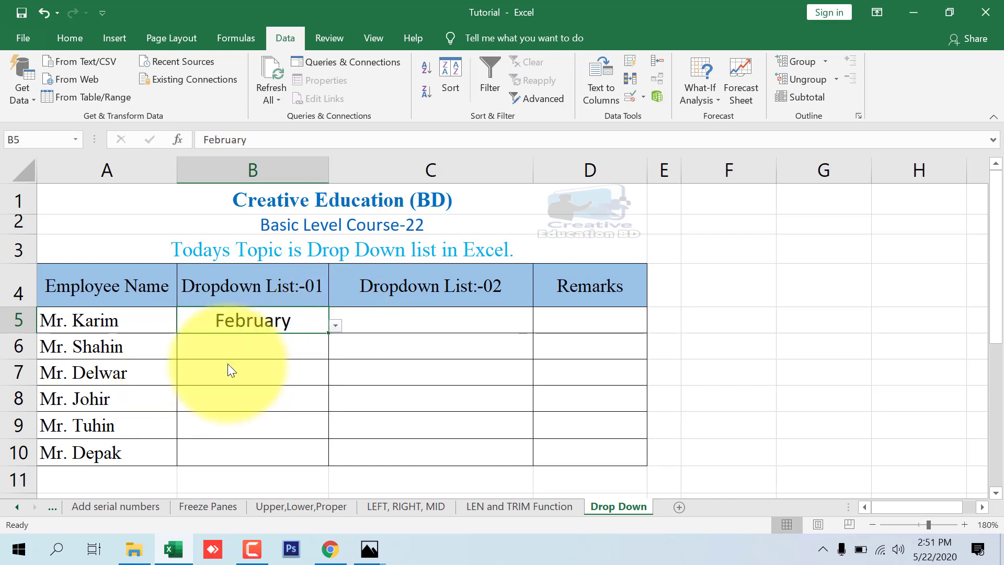
- Copy B5's February drop-down and paste it into B6 through B10
click(261, 350)
click(262, 317)
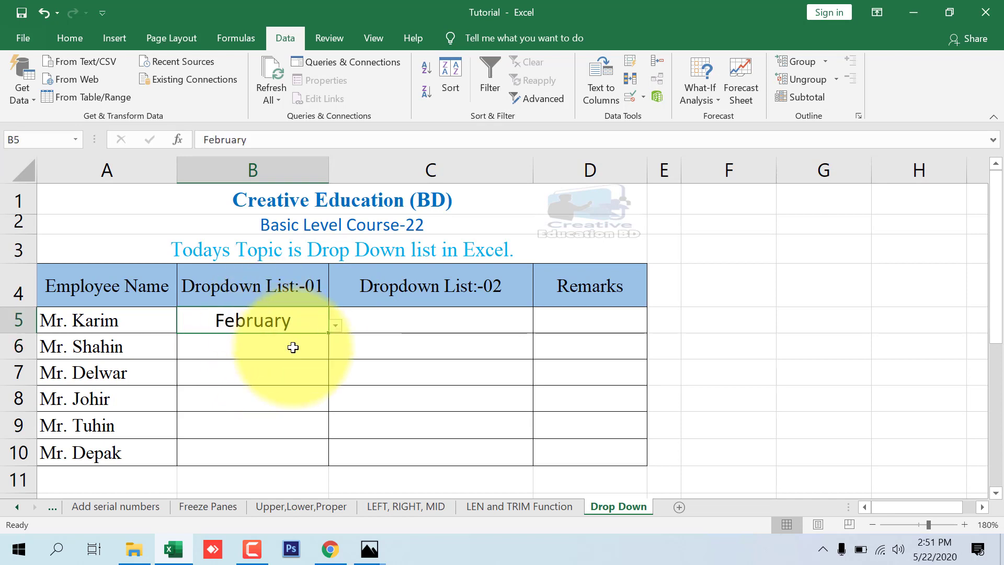
key(ctrl+c)
click(274, 344)
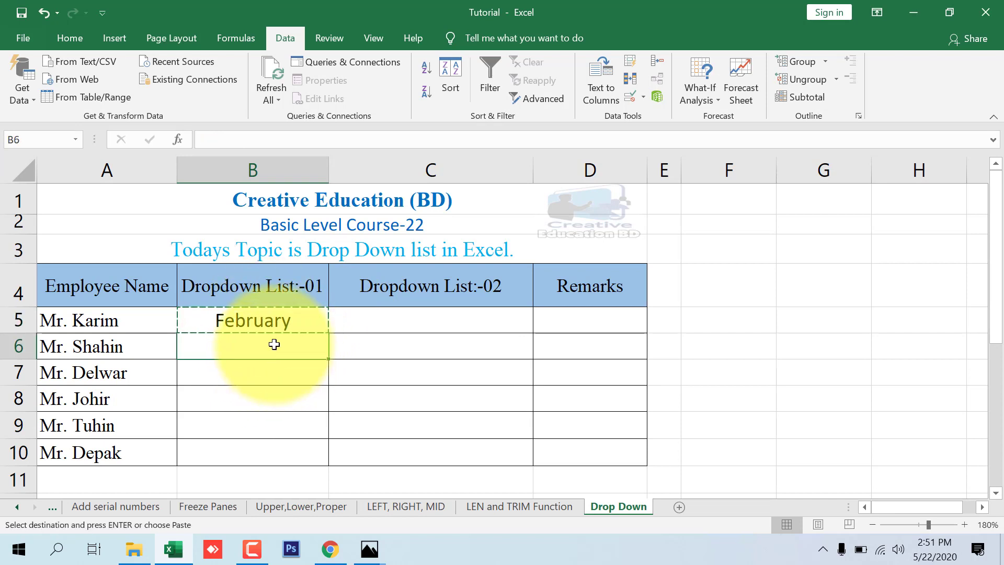
key(ctrl+v)
click(262, 363)
key(ctrl+v)
click(260, 400)
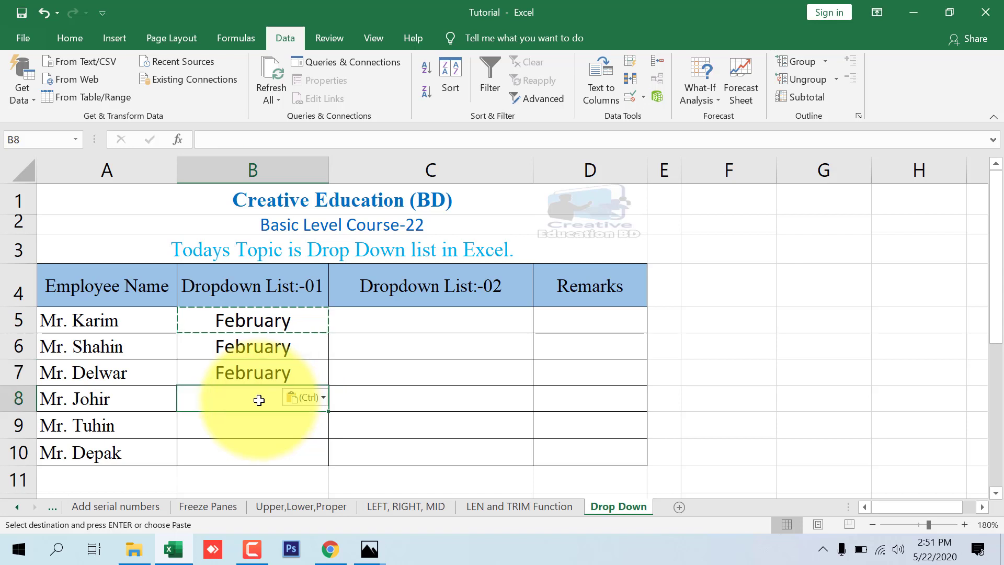
key(ctrl+v)
click(251, 426)
key(ctrl+v)
click(256, 458)
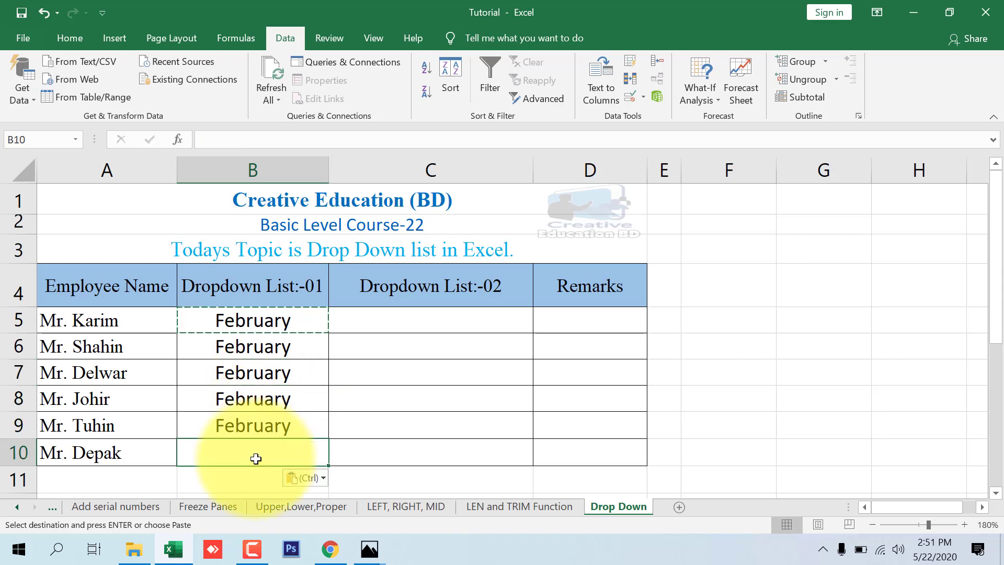
key(ctrl+v)
- Change B6, B7 and B8 to January, March and April from their drop-downs
click(292, 347)
click(334, 353)
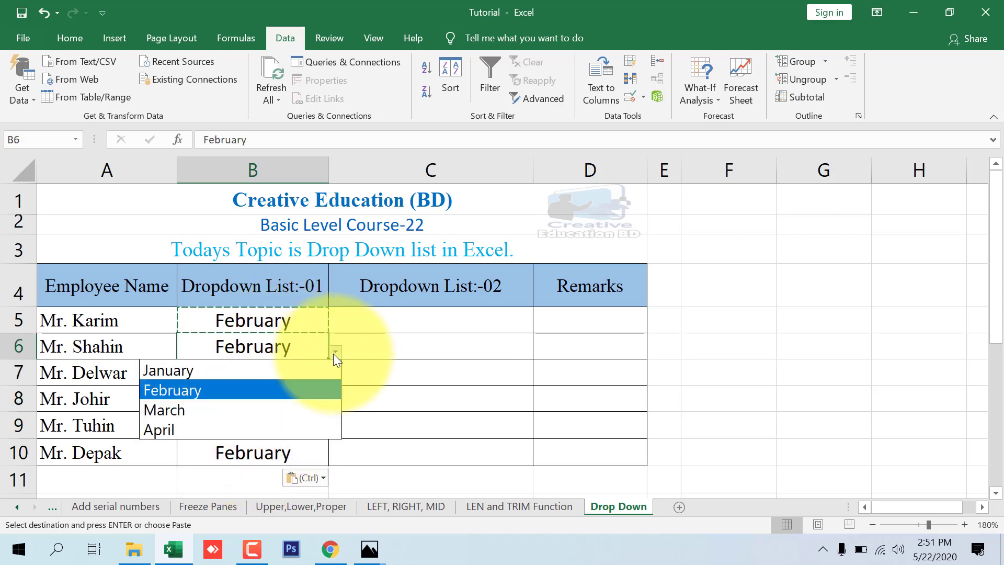
click(256, 372)
click(316, 374)
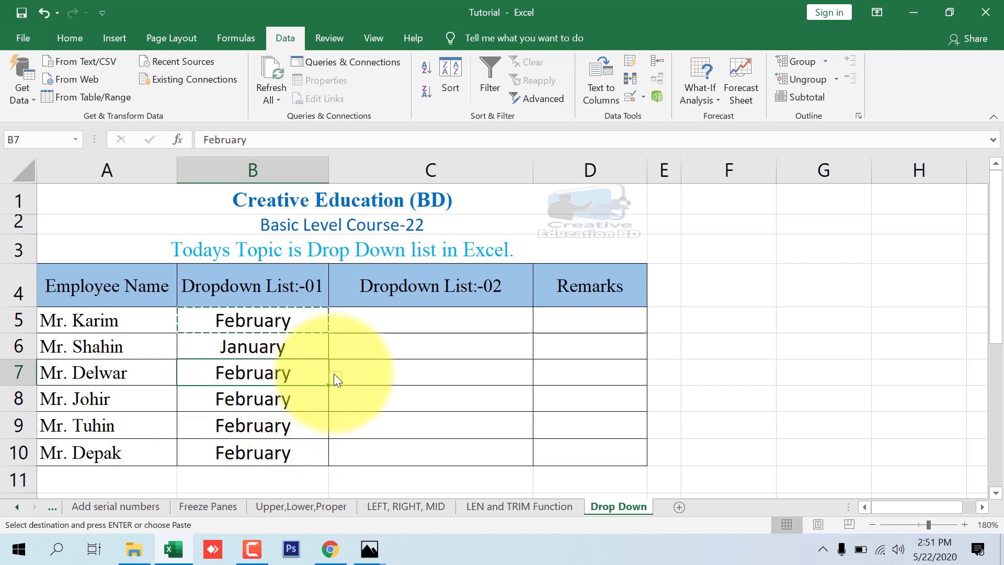
click(336, 376)
click(218, 430)
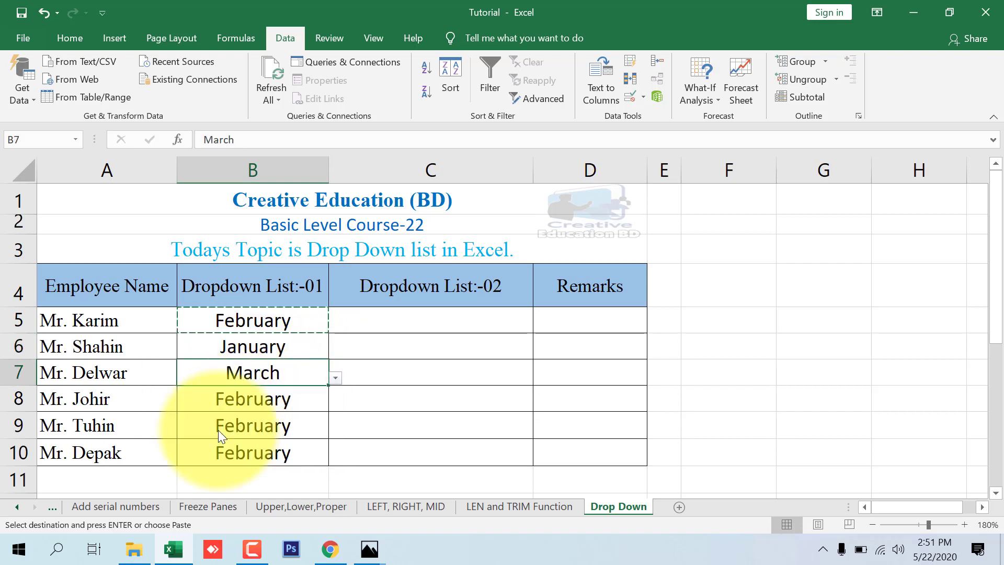
click(314, 400)
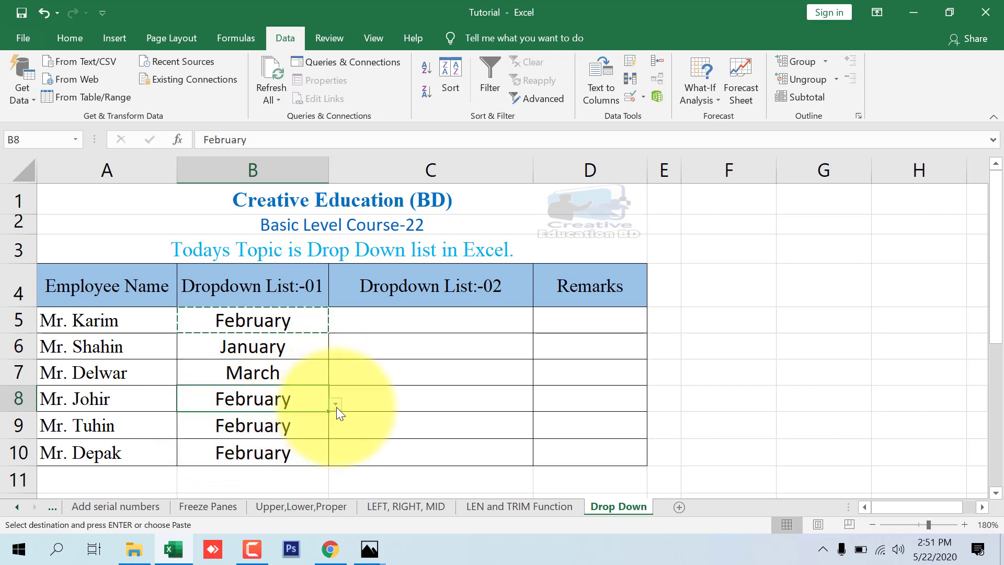
click(336, 405)
click(208, 481)
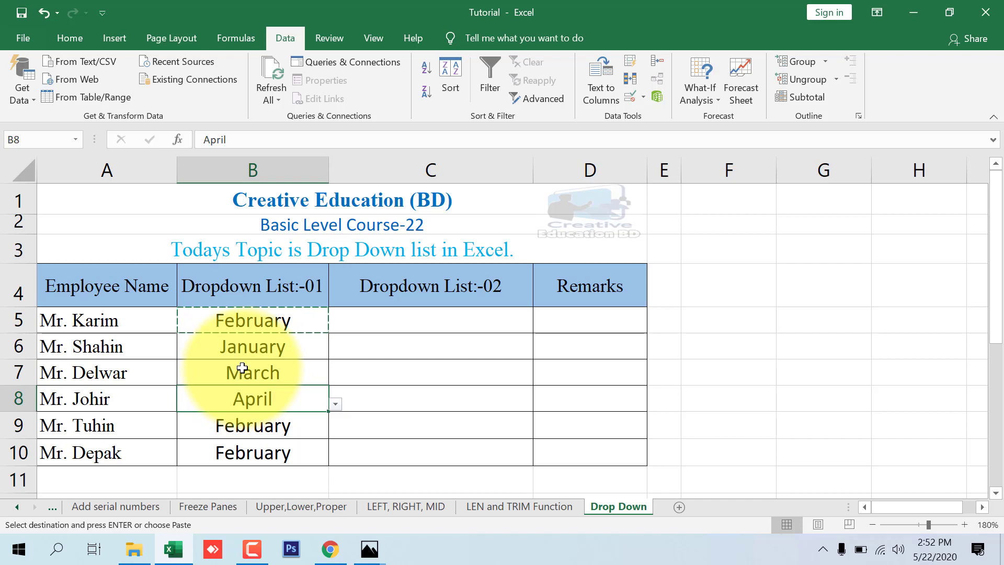
mouse_move(269, 315)
mouse_down()
mouse_move(265, 475)
mouse_move(265, 450)
mouse_up()
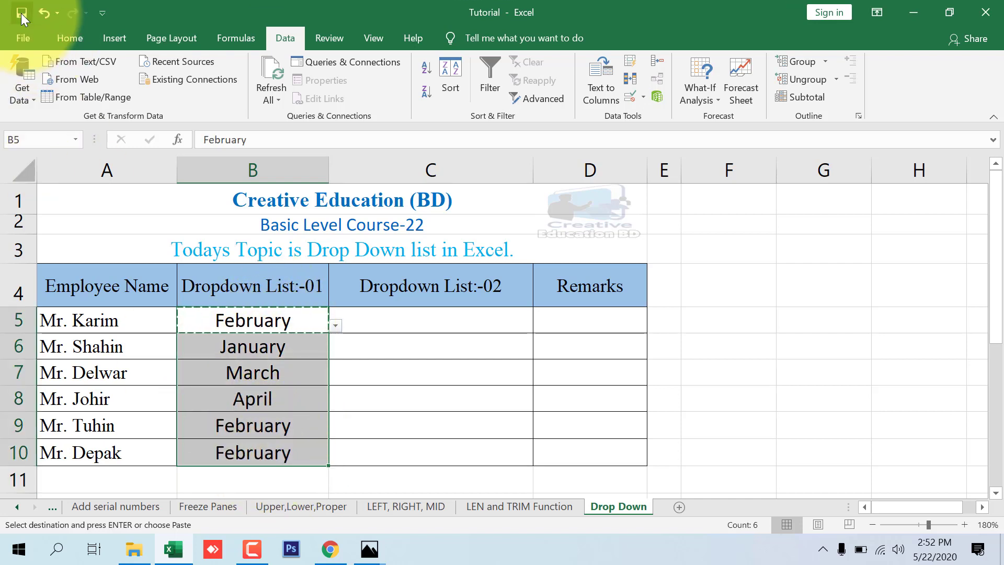
key(Return)
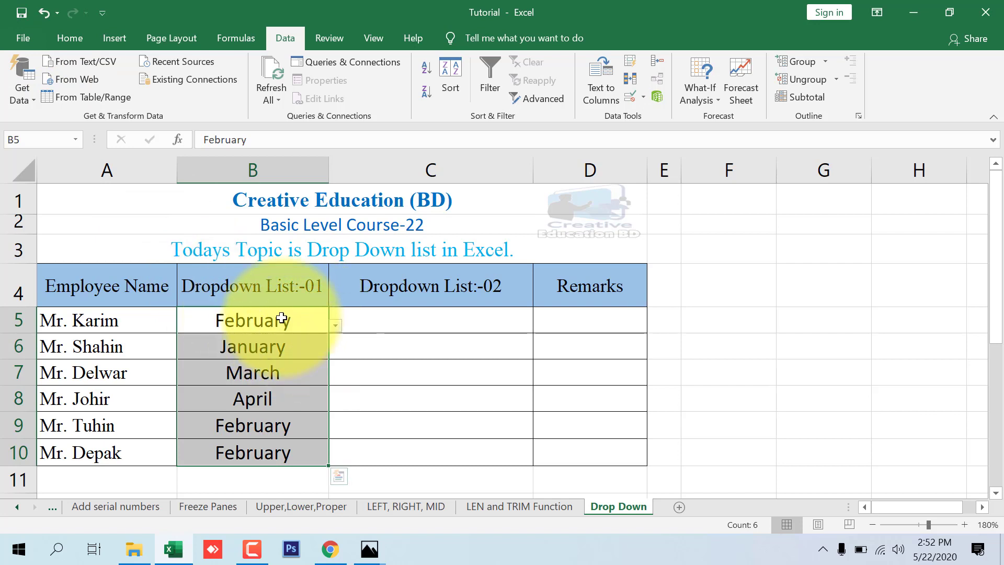
click(281, 319)
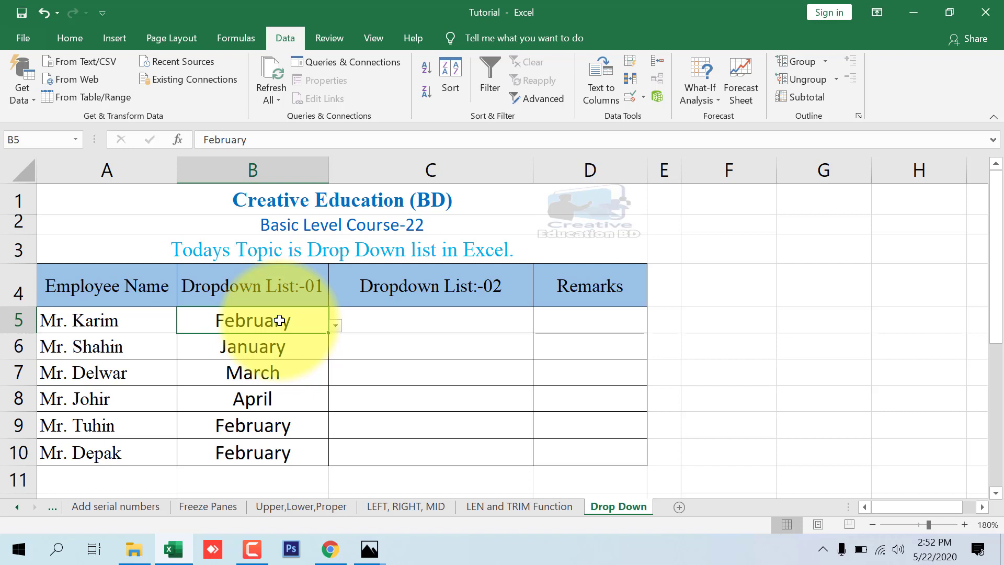
click(340, 325)
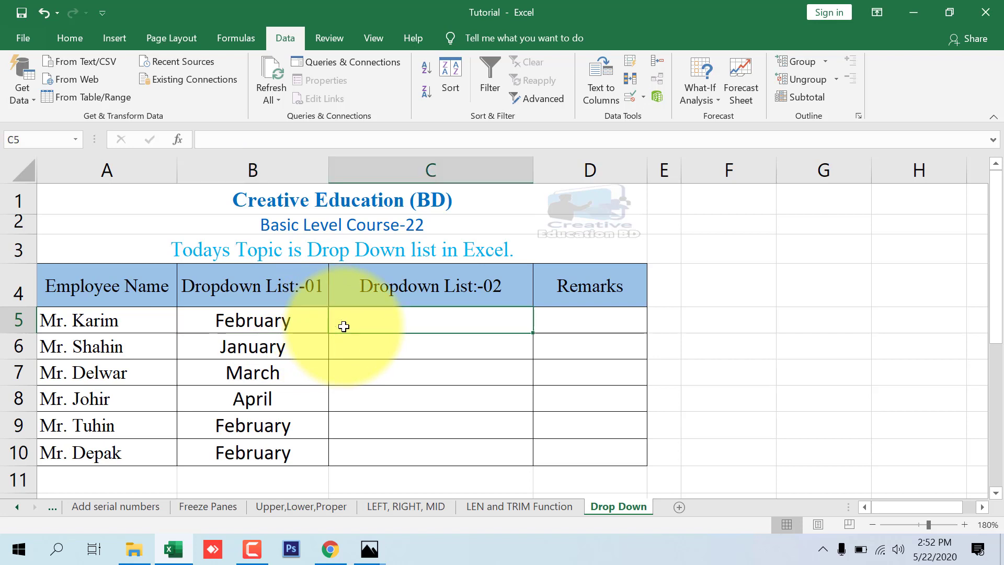
click(314, 320)
click(336, 325)
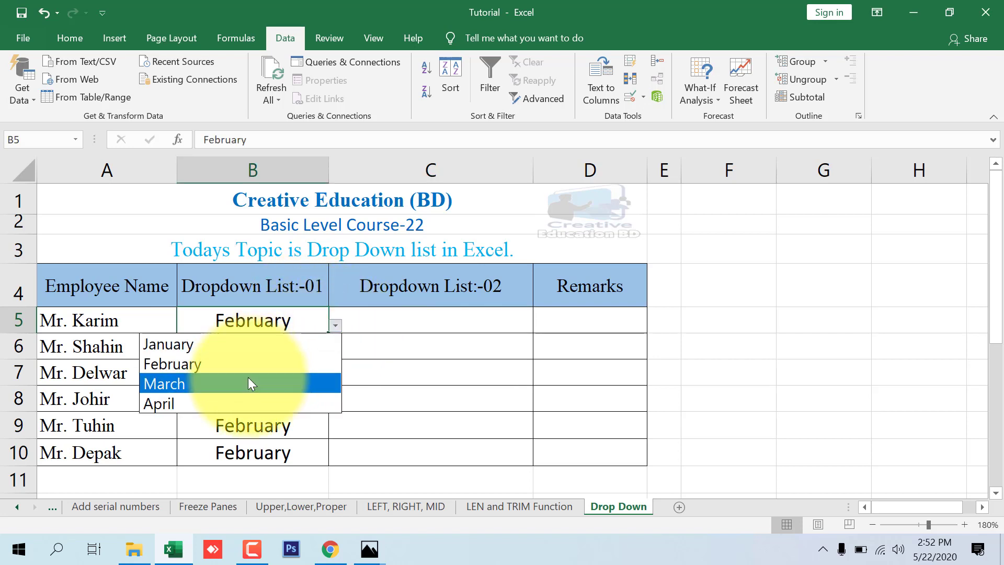
click(412, 328)
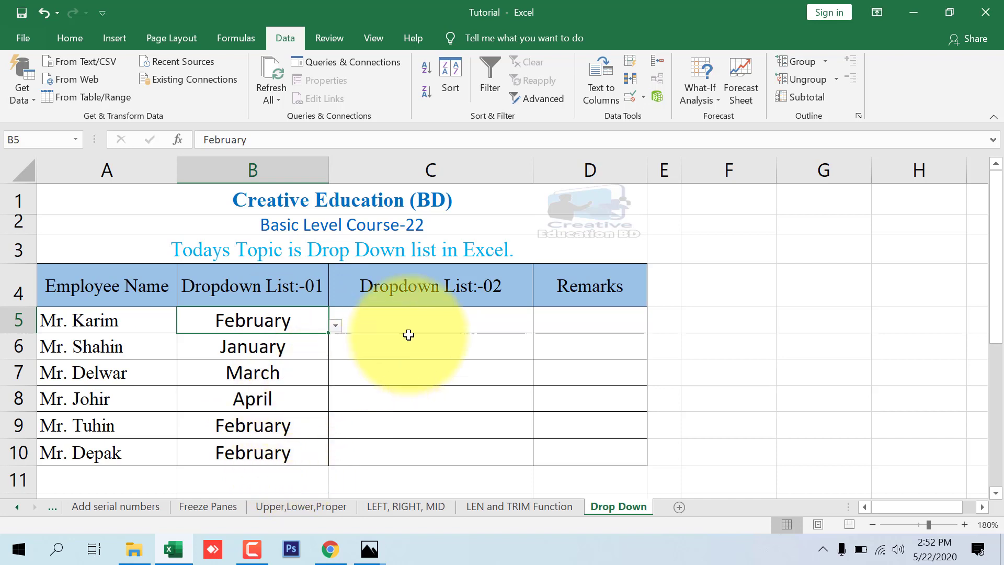
click(418, 321)
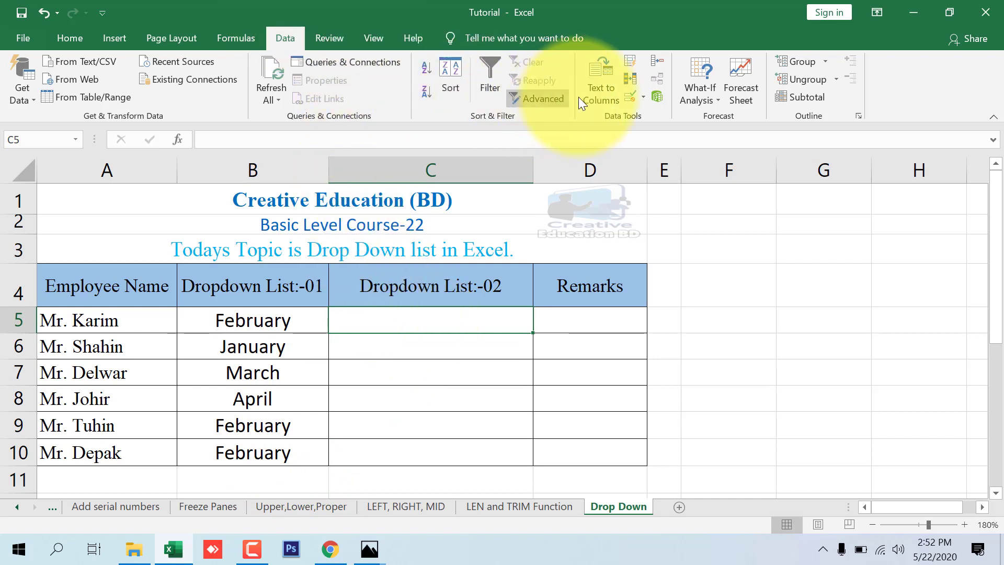
- Give C5 list validation sourced from the employee names in $A$5:$A$10
click(631, 97)
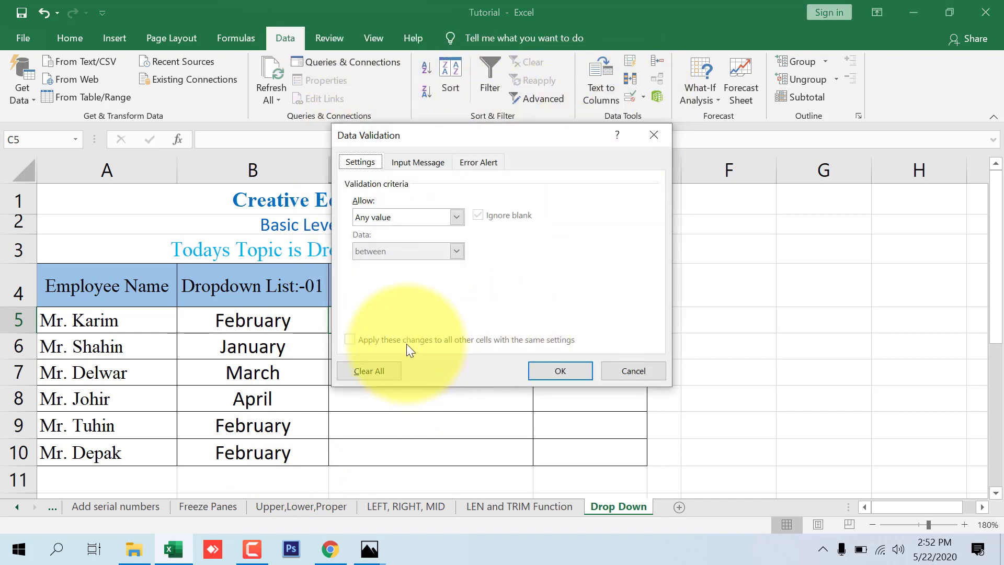
click(454, 216)
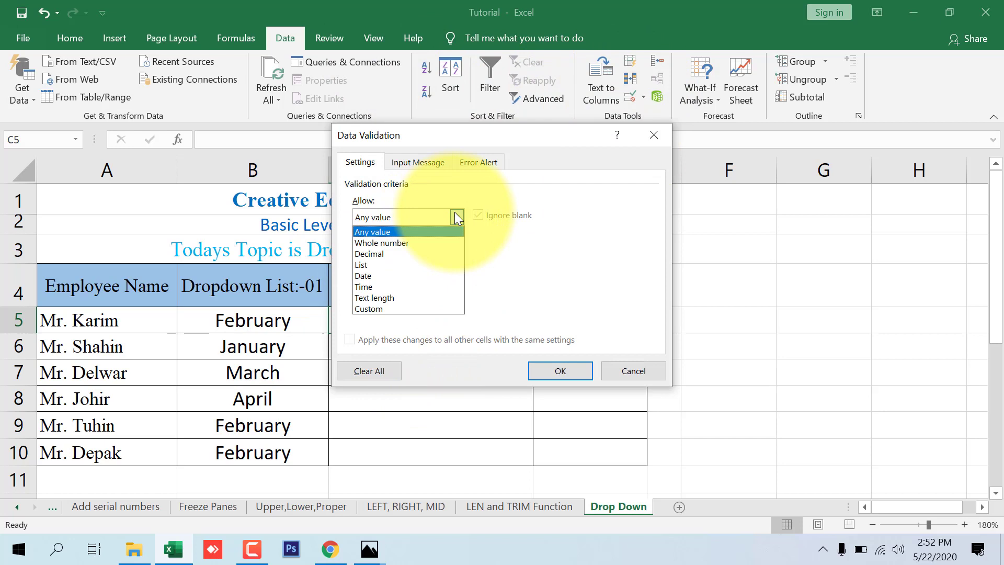
click(377, 265)
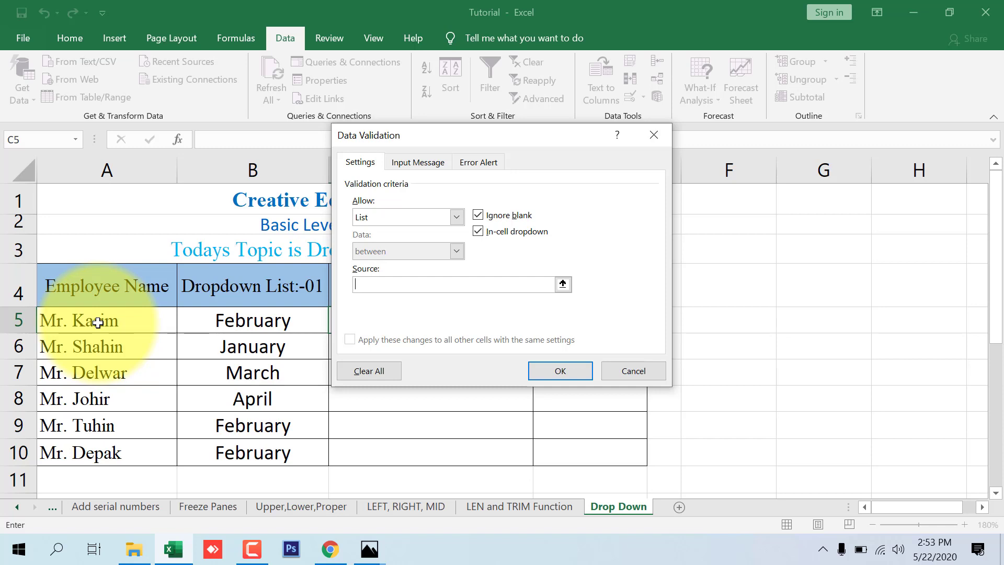
drag(98, 323, 98, 449)
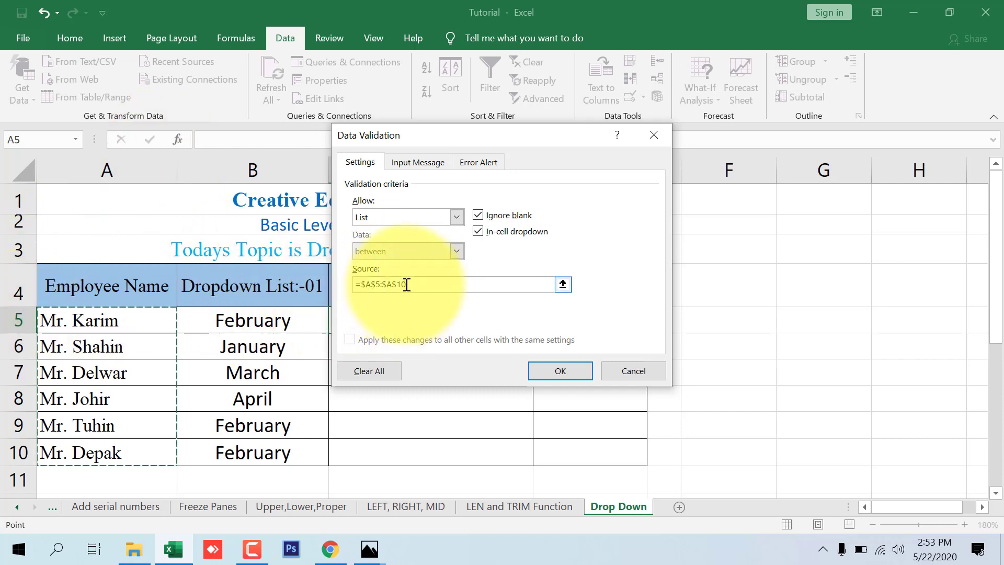
click(567, 367)
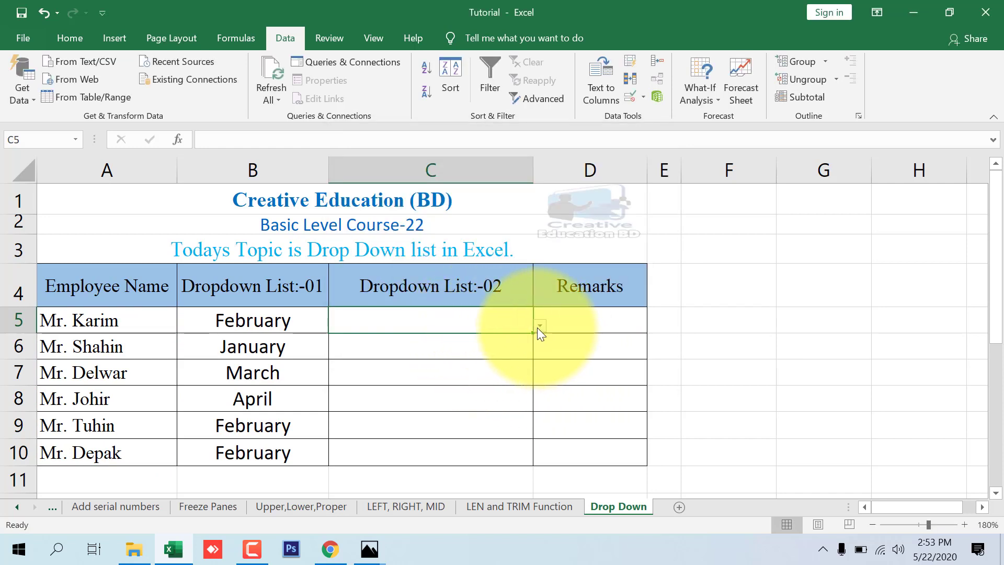
- Pick an employee name in C5 and fill it down through C10
drag(126, 322, 112, 450)
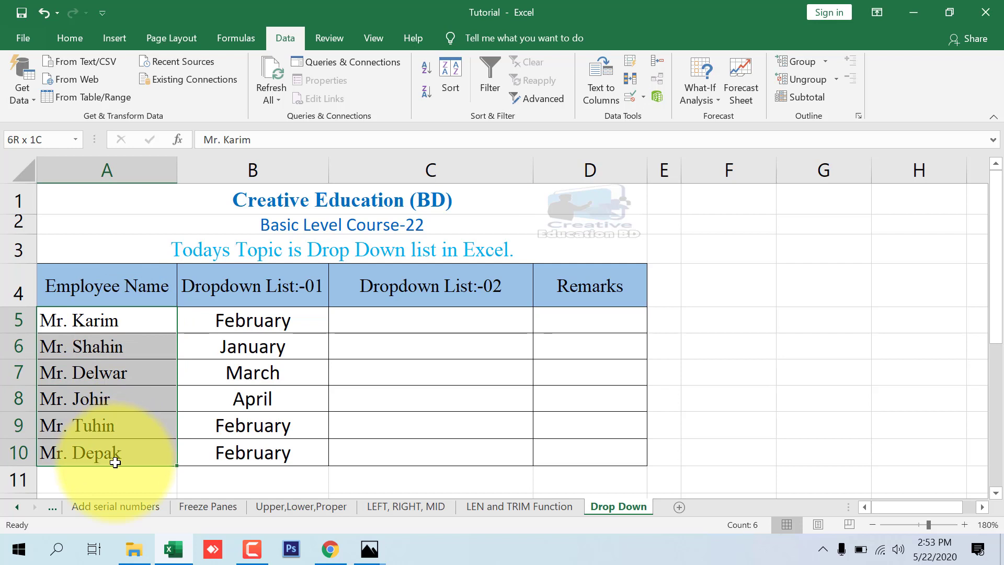
click(439, 324)
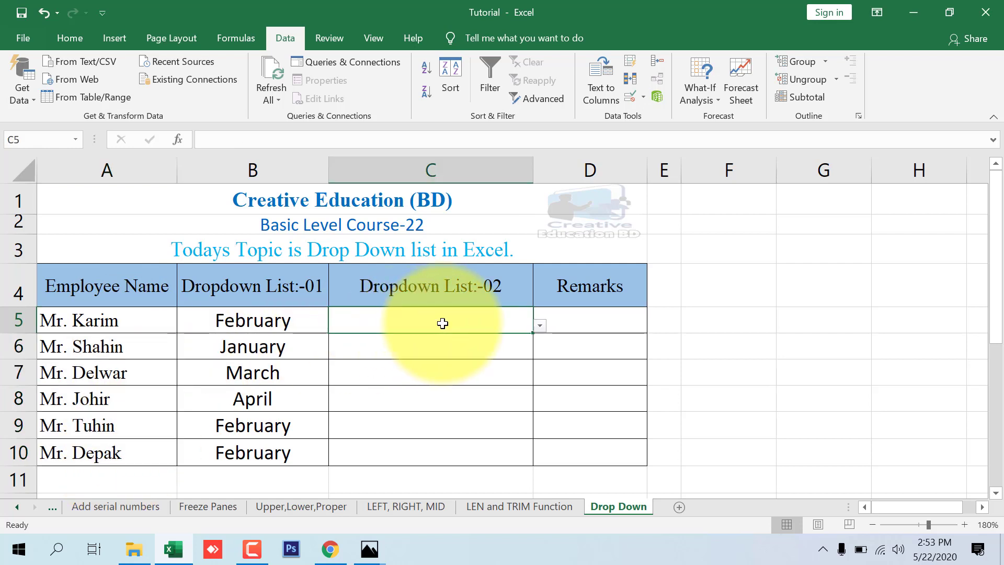
click(538, 326)
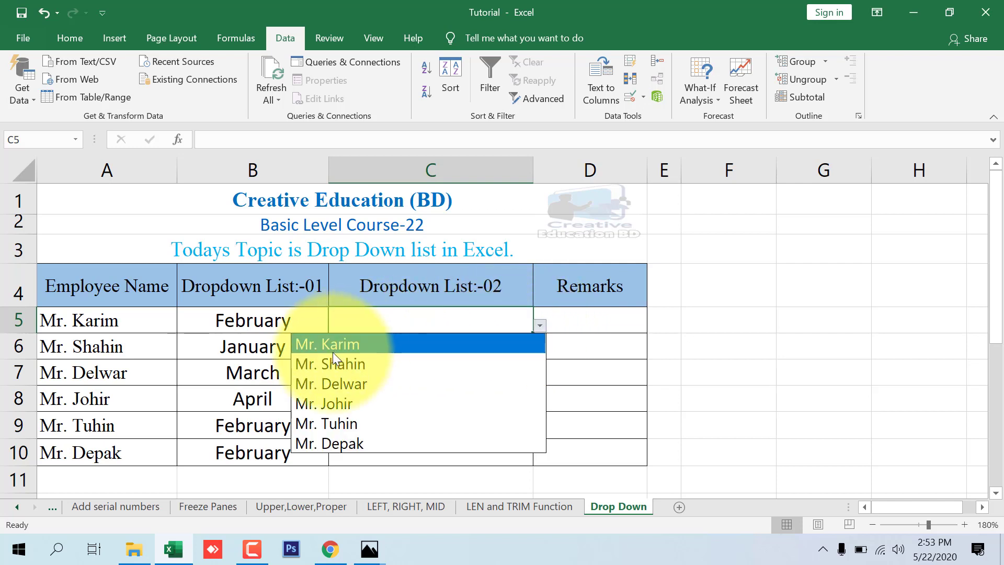
click(334, 402)
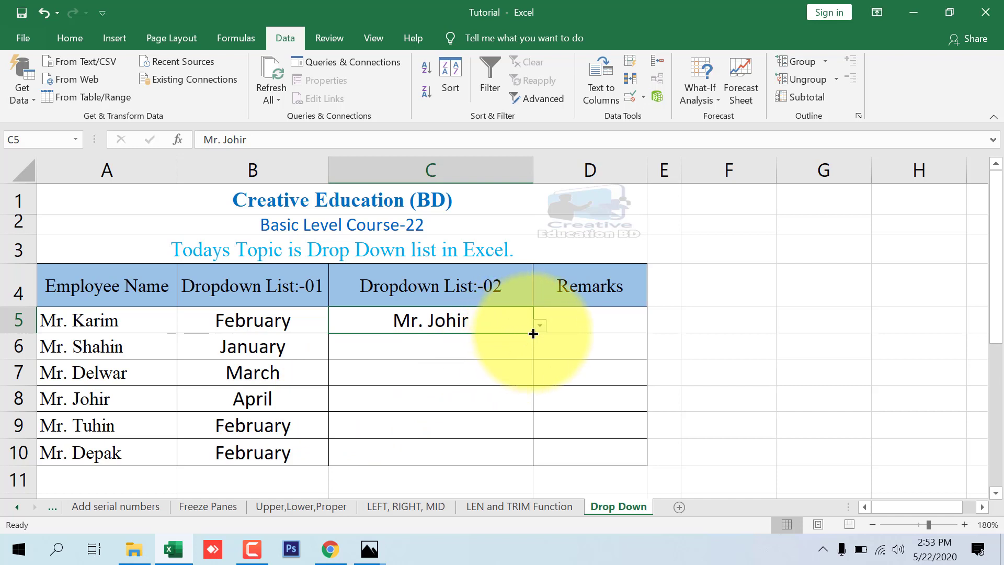
drag(533, 332, 510, 420)
- Choose different employee names for C6 and C7 from their drop-downs
click(517, 348)
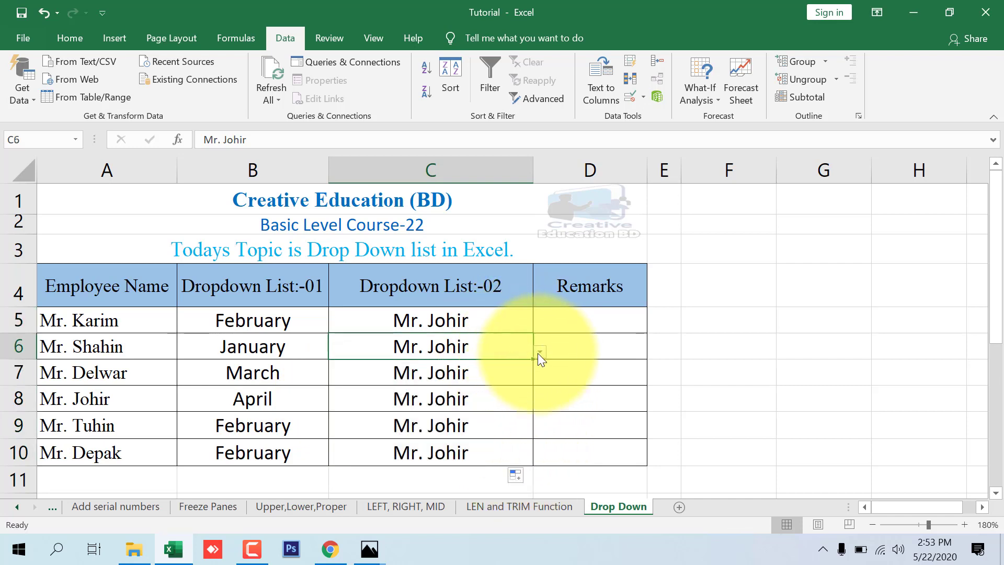
click(539, 353)
click(383, 397)
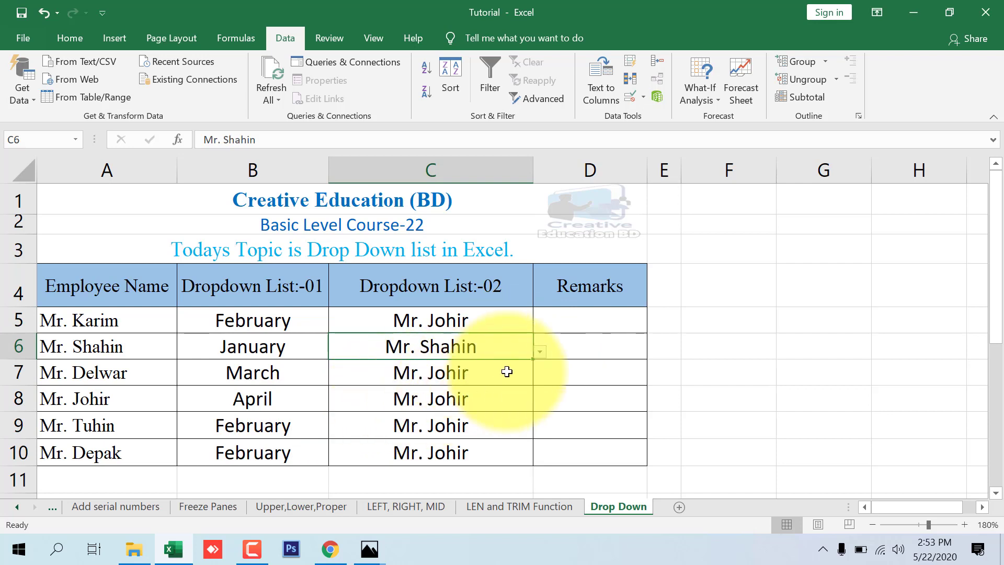
click(518, 372)
click(540, 378)
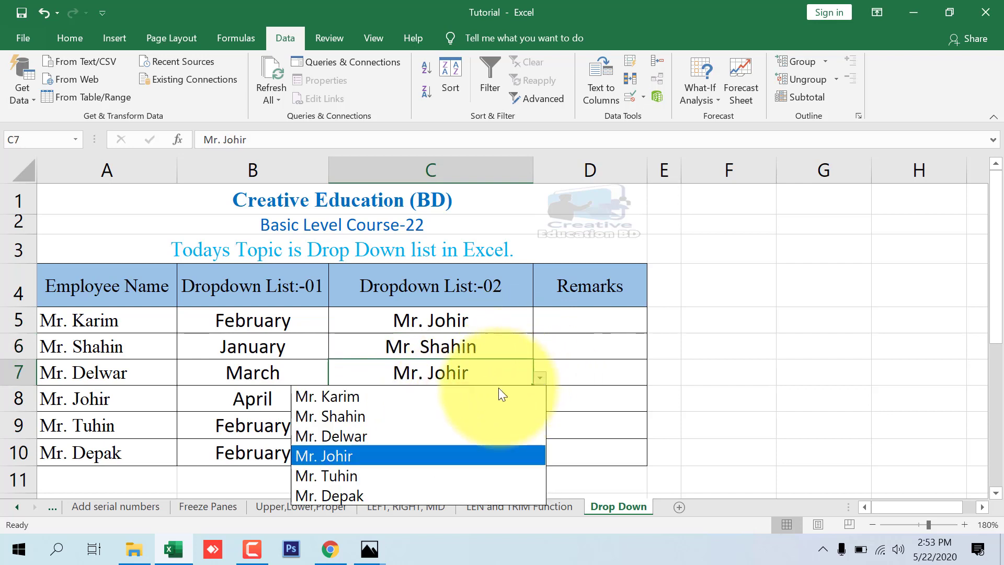
click(391, 492)
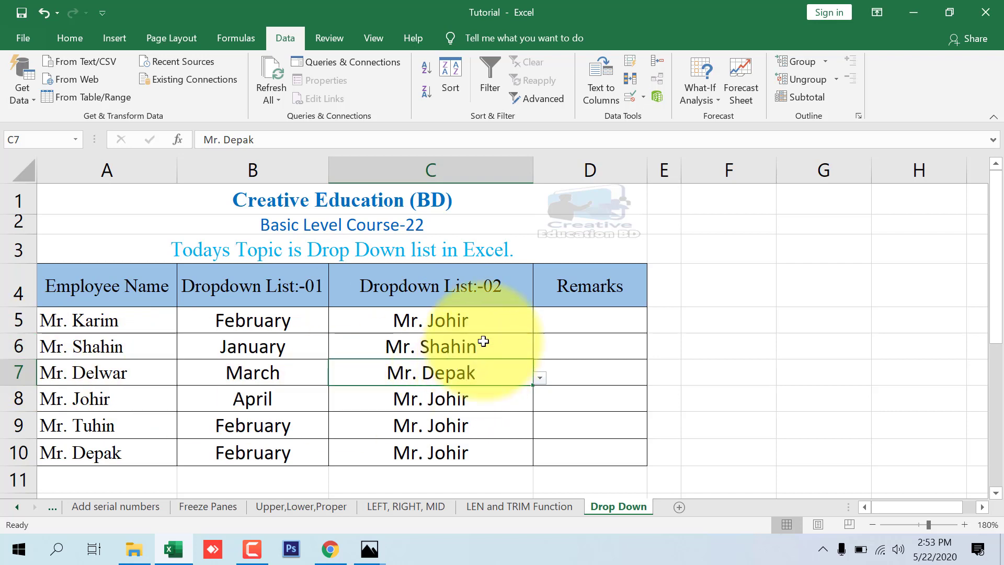
click(485, 324)
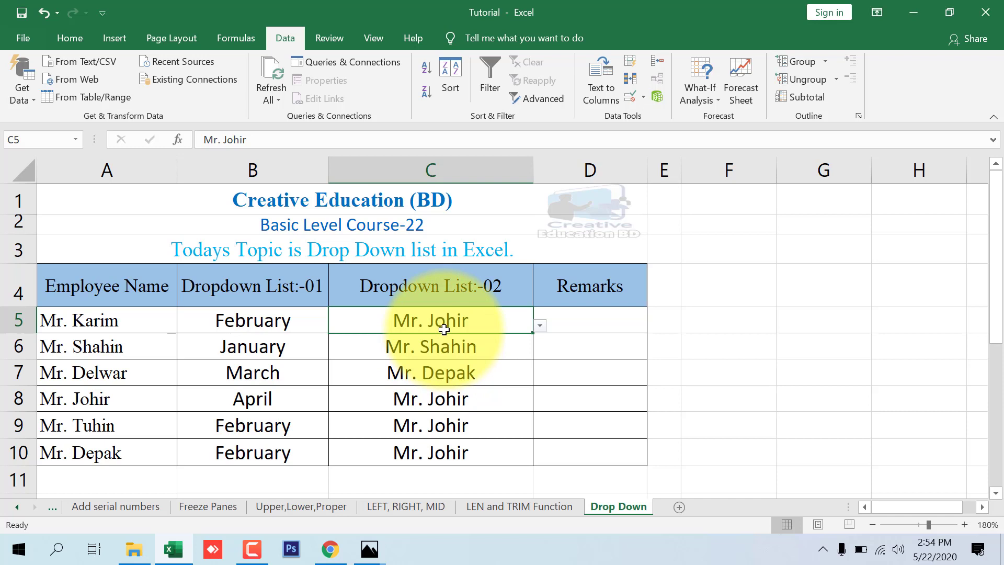
click(447, 351)
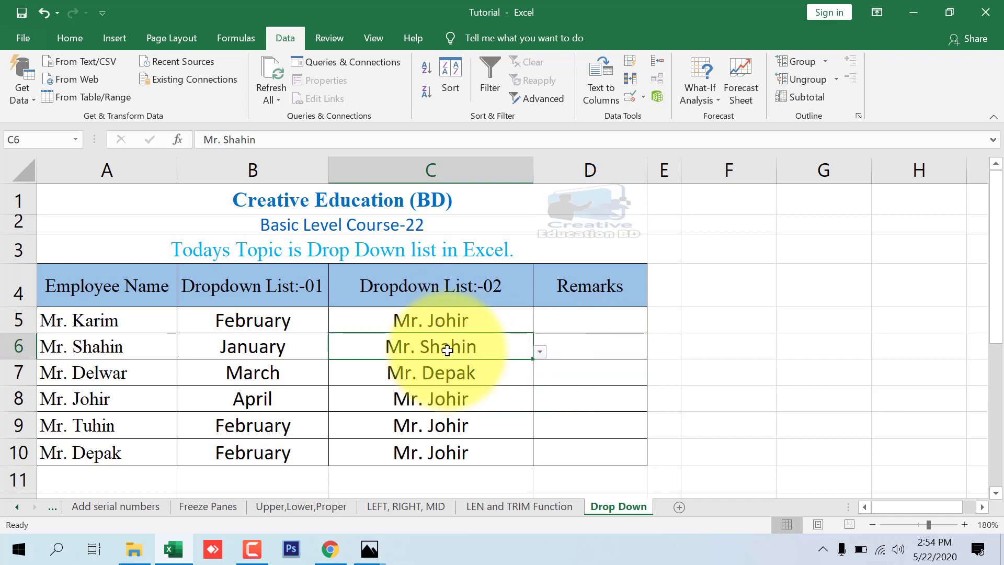
text(dgdfdg)
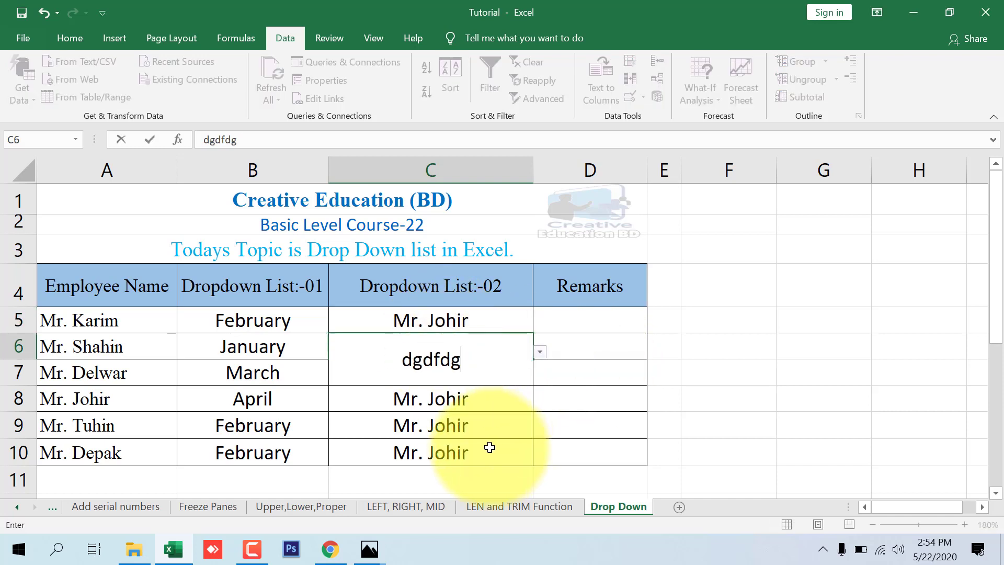
click(485, 441)
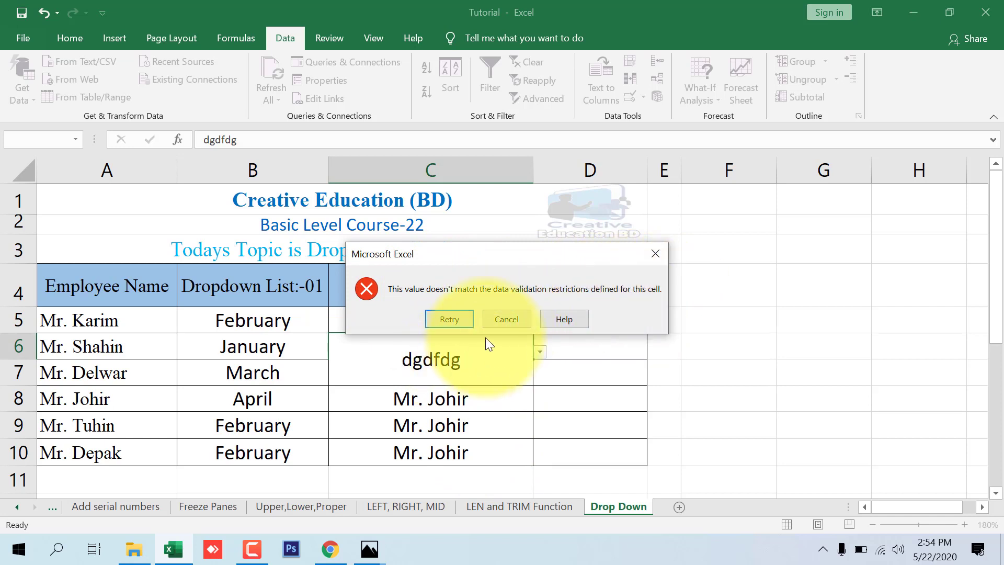
click(507, 318)
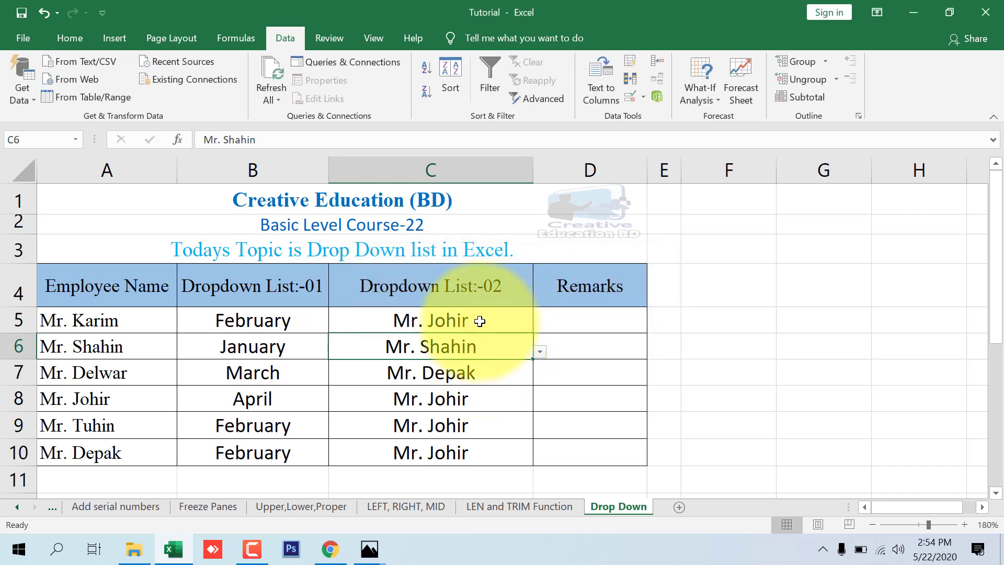
drag(478, 321, 469, 458)
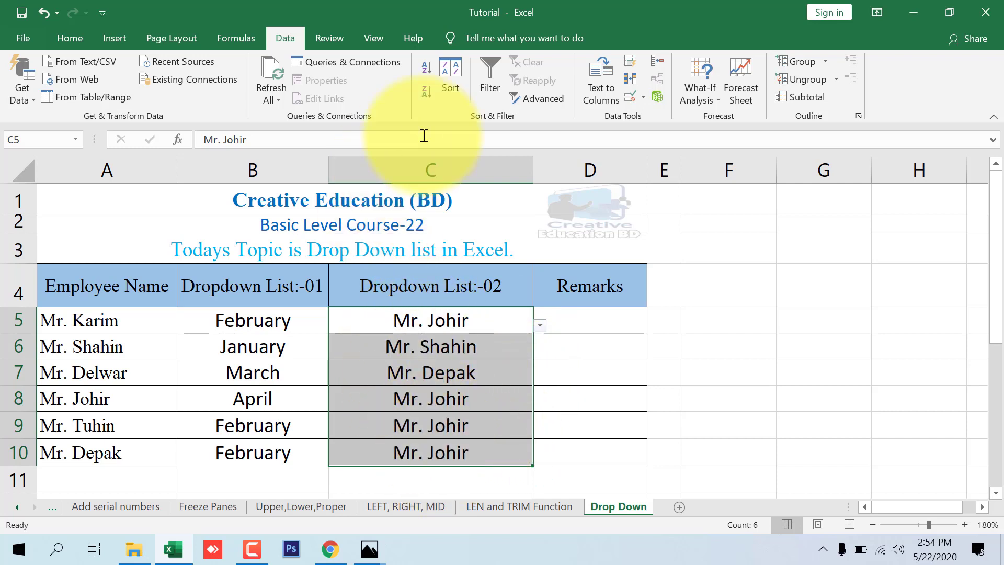
- Change C5:C10's Data Validation to allow Any value
click(632, 99)
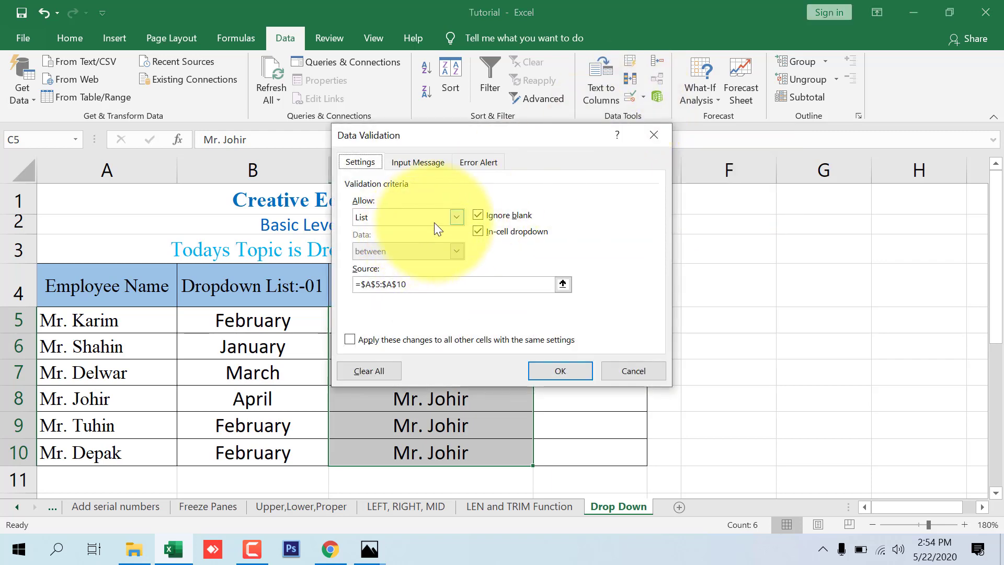
click(457, 216)
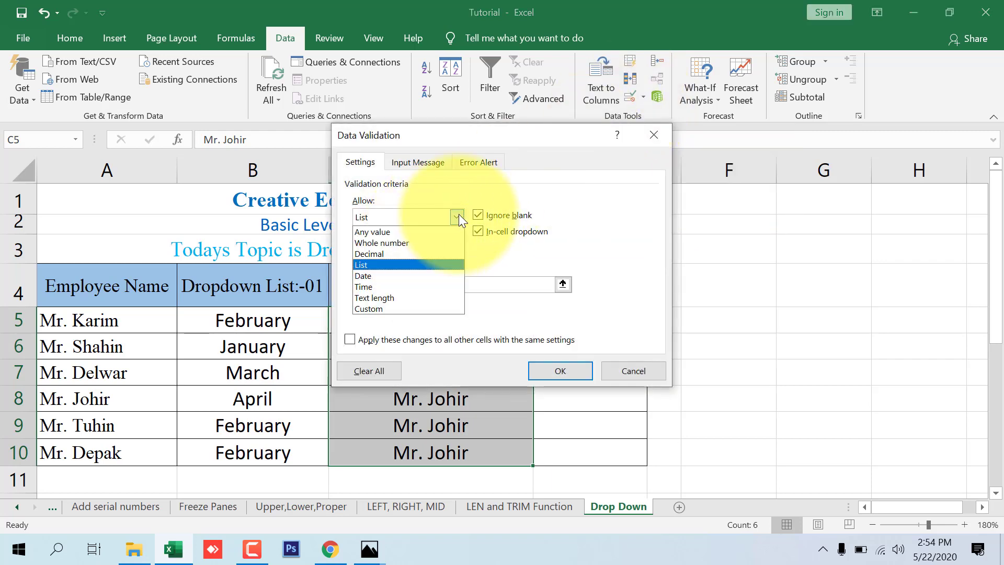
click(396, 233)
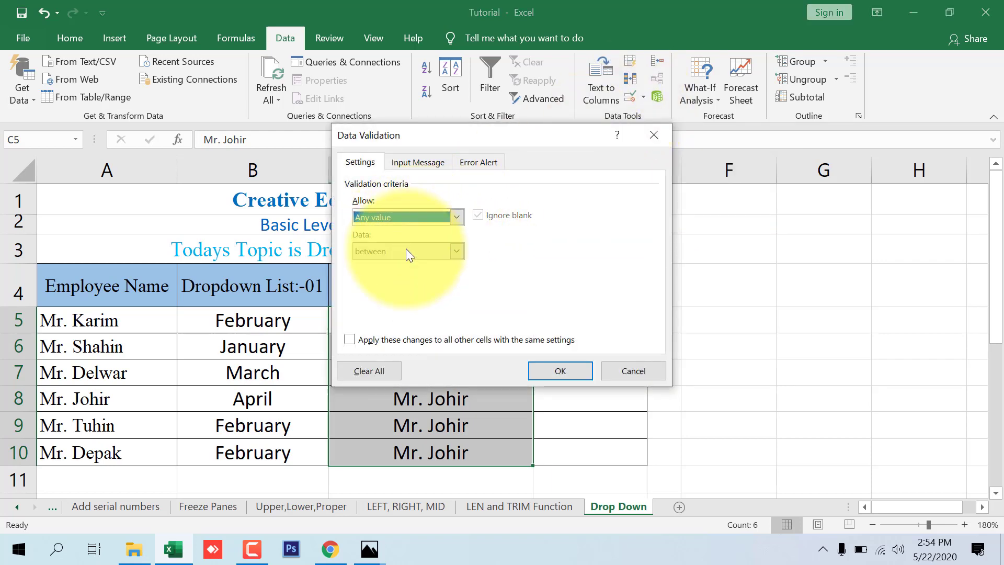
click(566, 371)
- Overwrite C7 with the text 'dfdf'
click(471, 318)
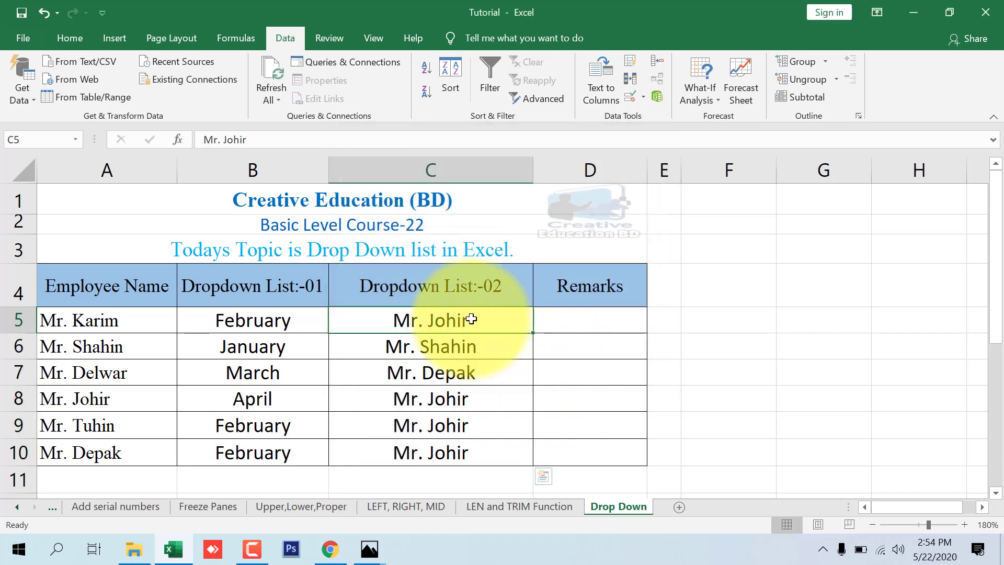
drag(466, 345, 459, 379)
click(456, 361)
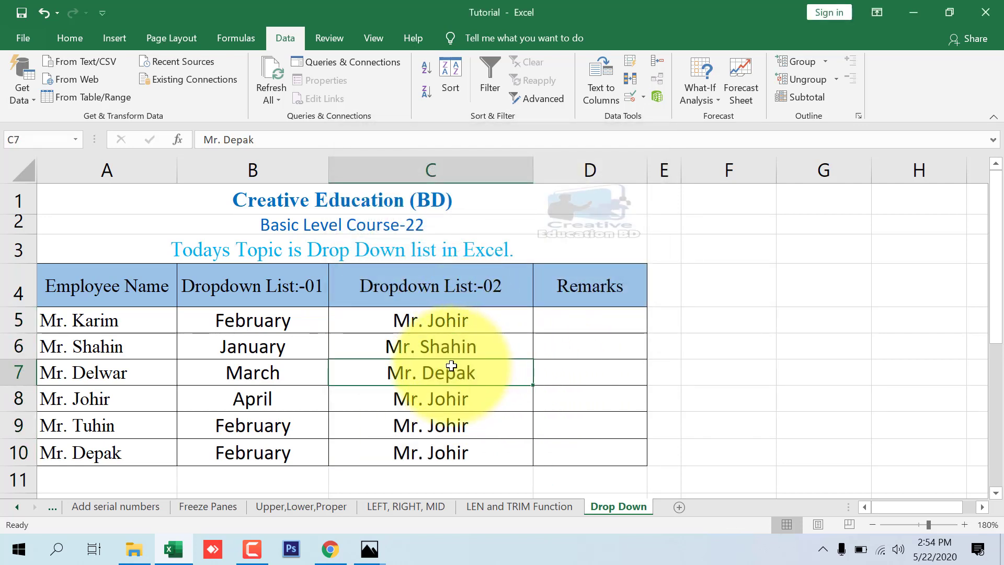
double_click(451, 366)
text(dfdf)
key(Return)
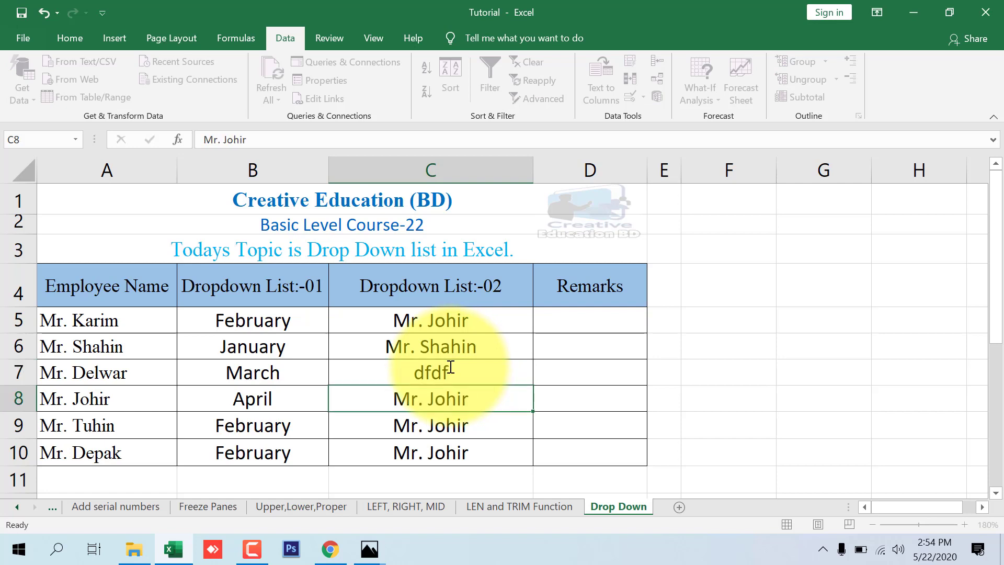
click(448, 366)
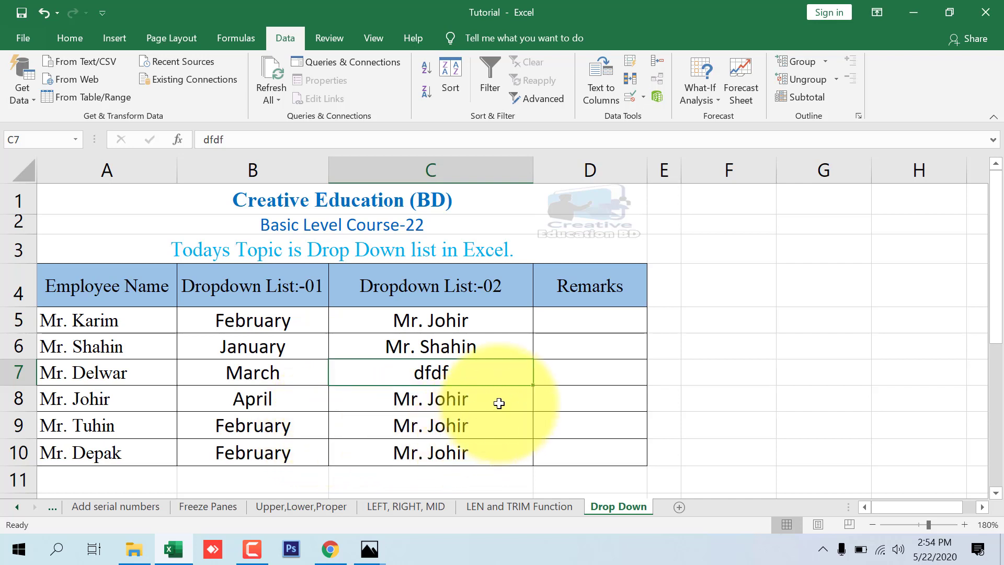
drag(487, 321, 474, 456)
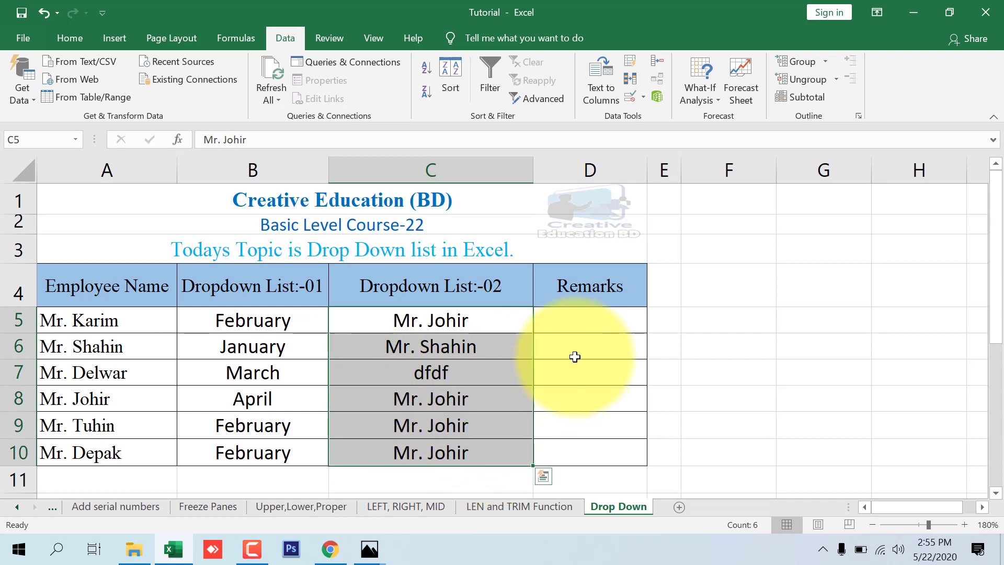
- Copy empty cell D7 and paste it over B5:B10 to blank out the months
click(583, 325)
click(588, 367)
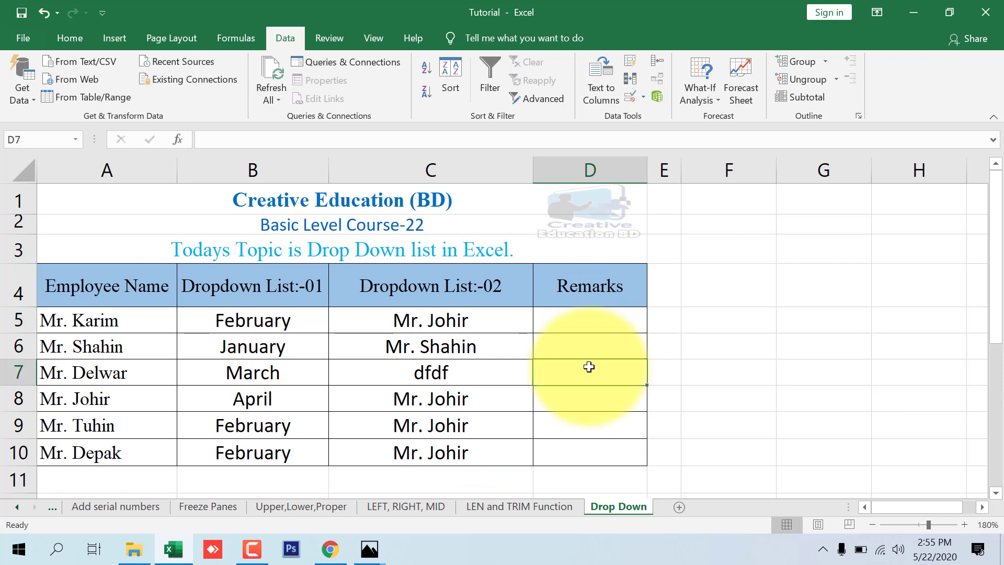
key(ctrl+c)
click(264, 324)
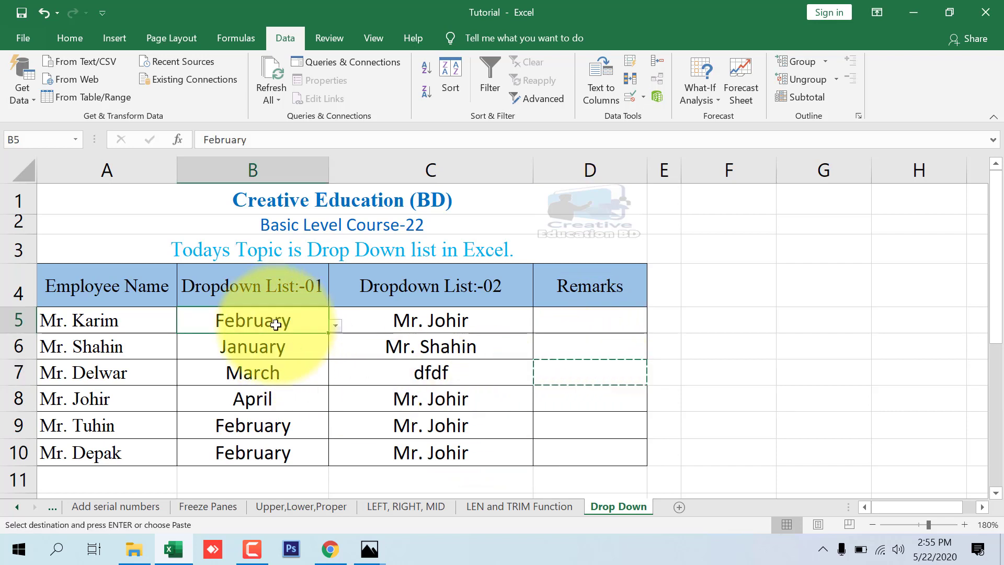
drag(308, 327, 279, 454)
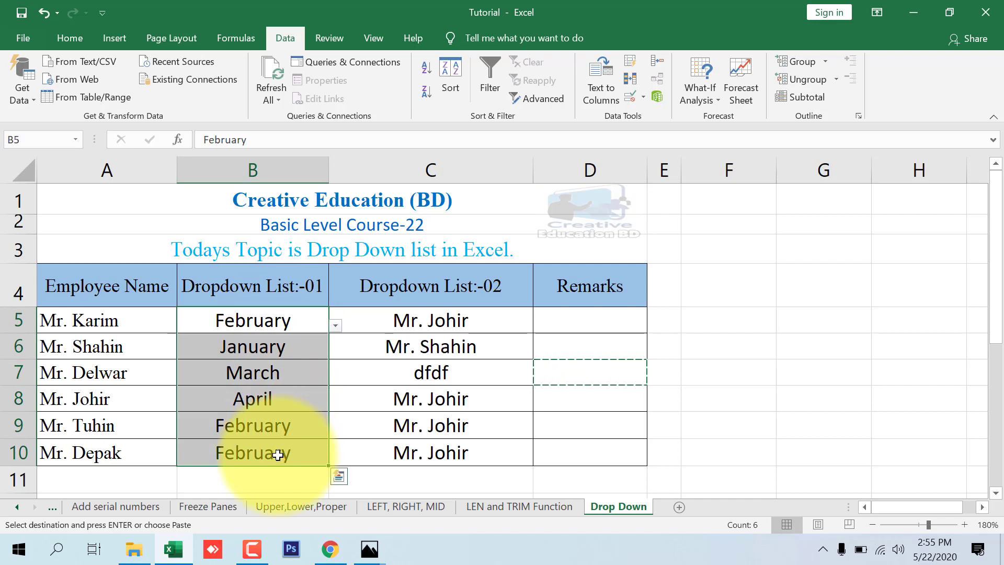
key(ctrl+v)
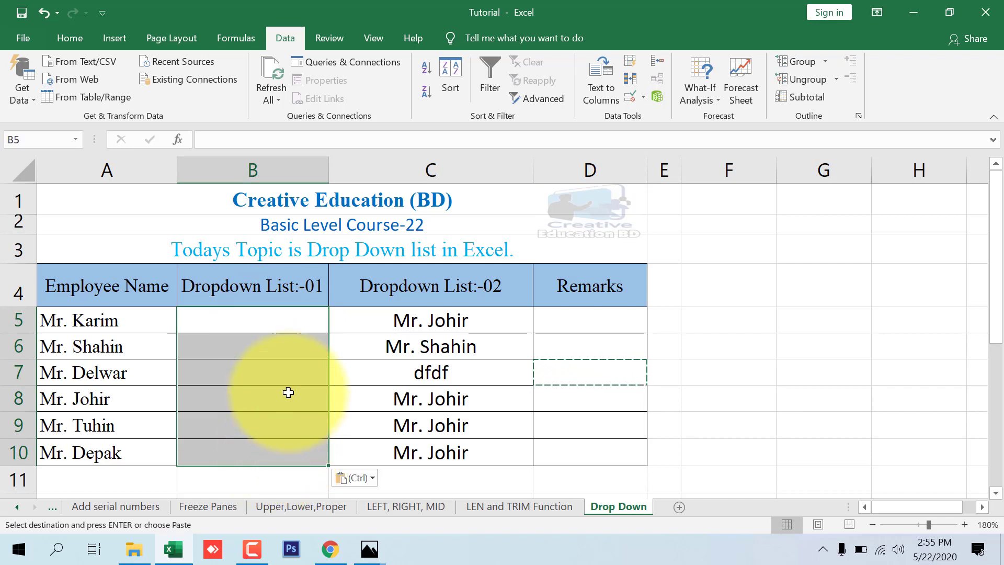
click(288, 325)
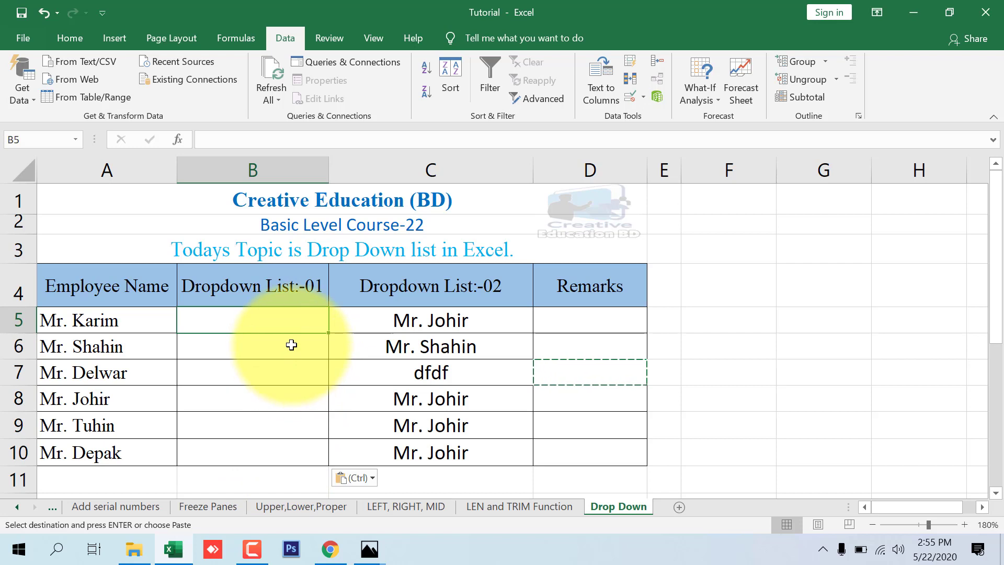
click(291, 346)
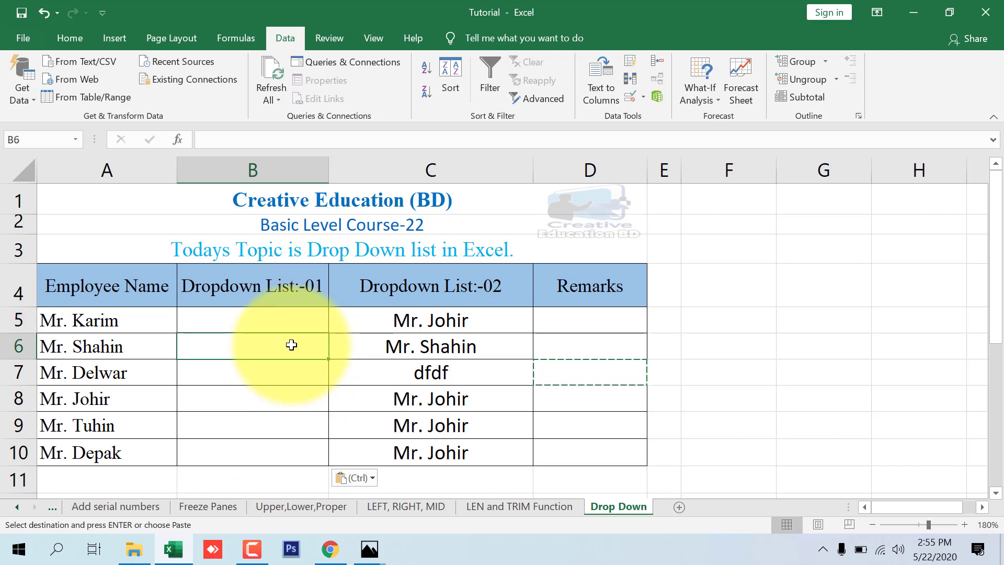